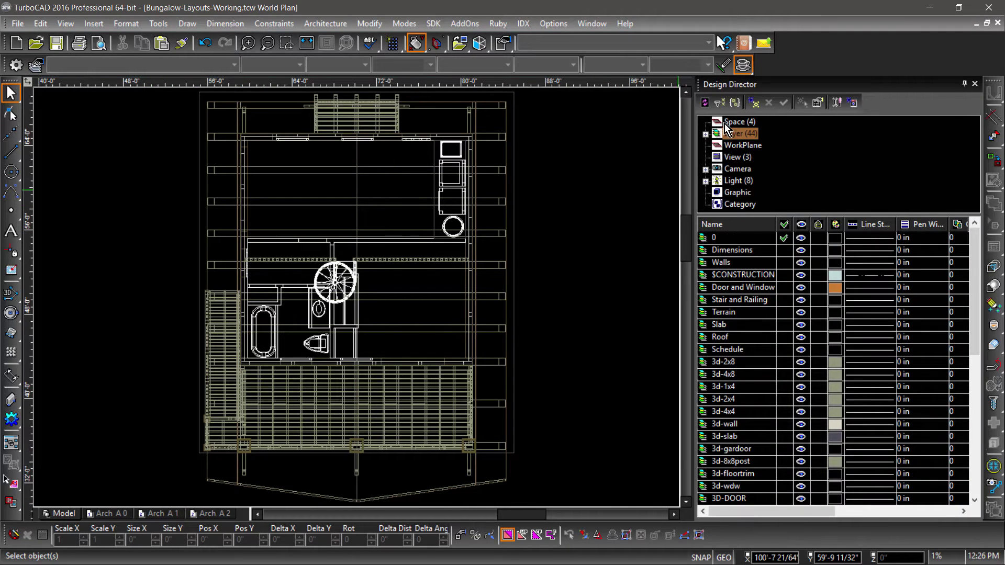
Activate the Arch_A 0 paper space and set its printer paper orientation to landscape.
click(724, 123)
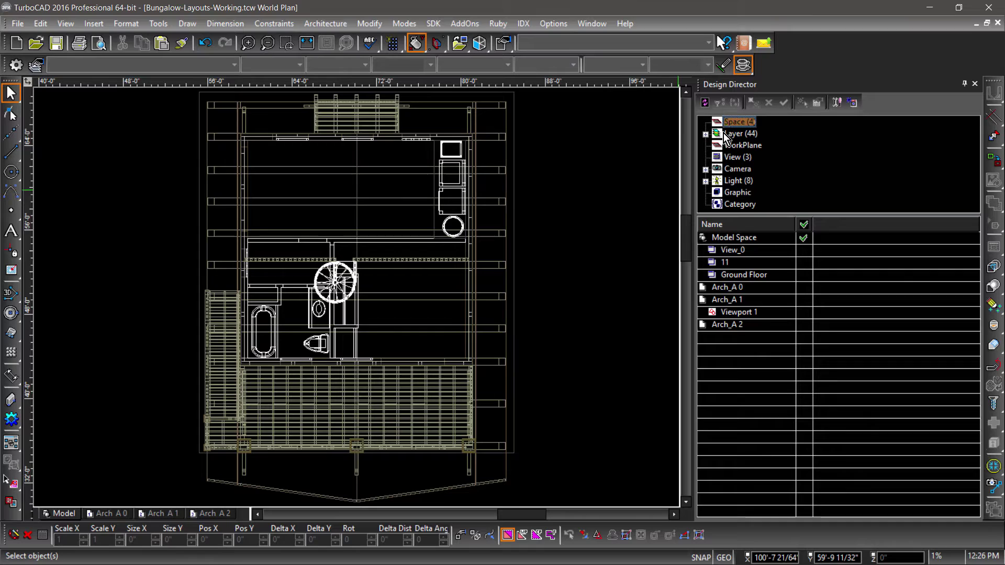
click(802, 287)
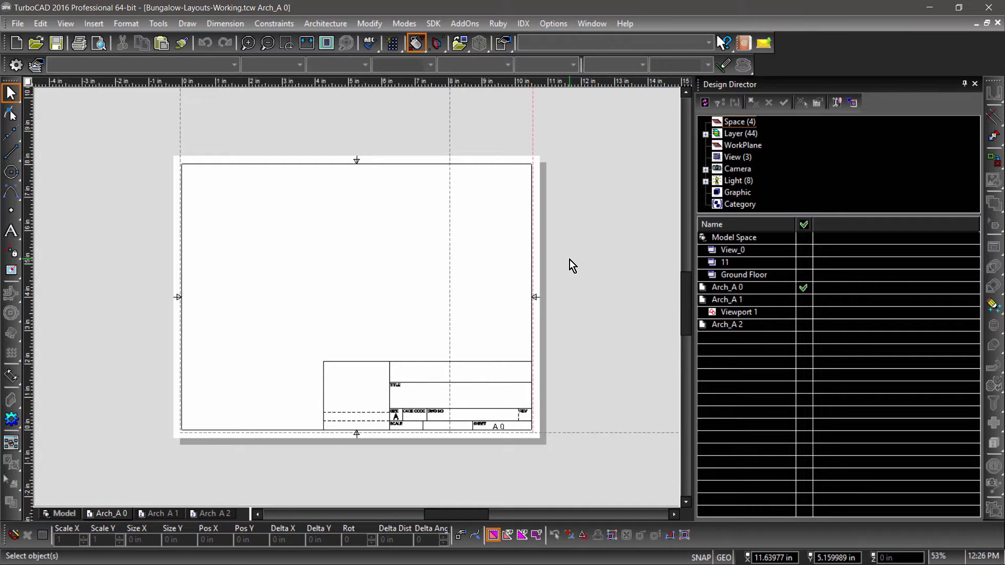
right_click(103, 516)
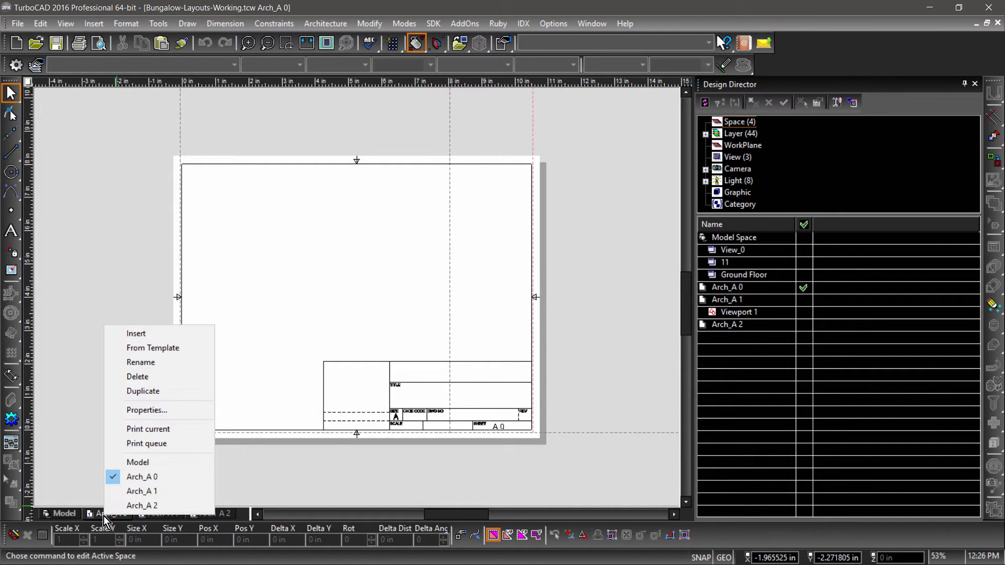
click(137, 407)
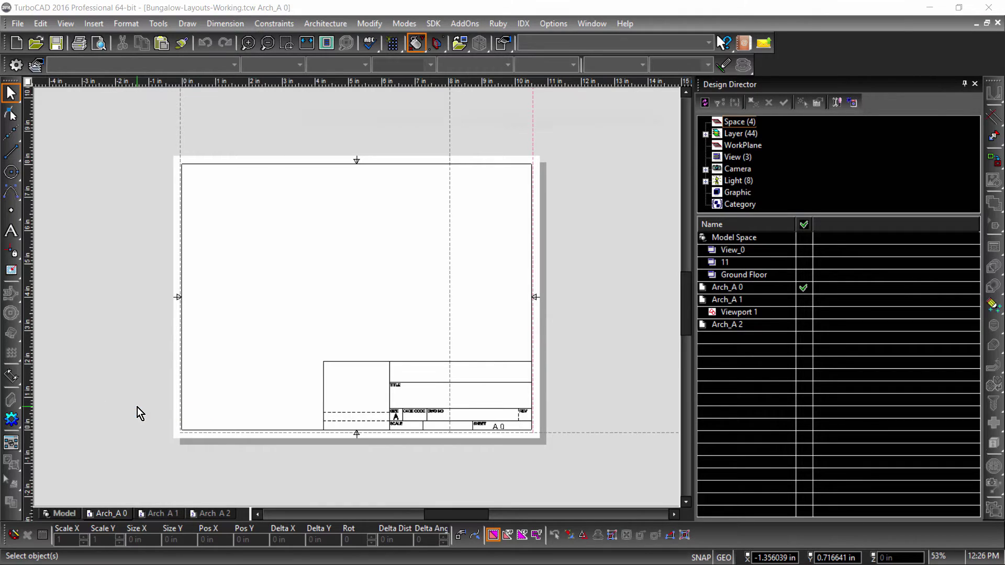
click(340, 151)
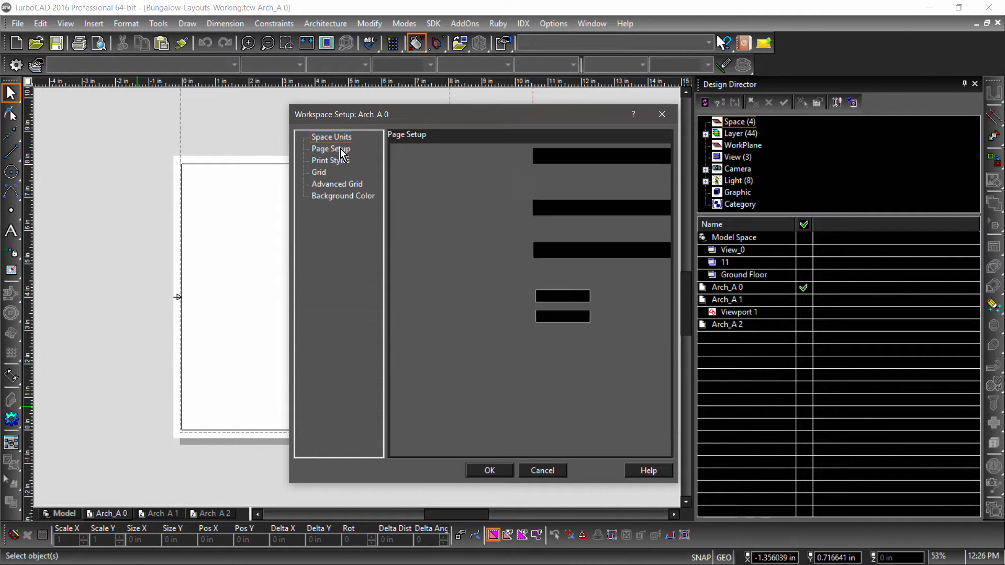
click(609, 223)
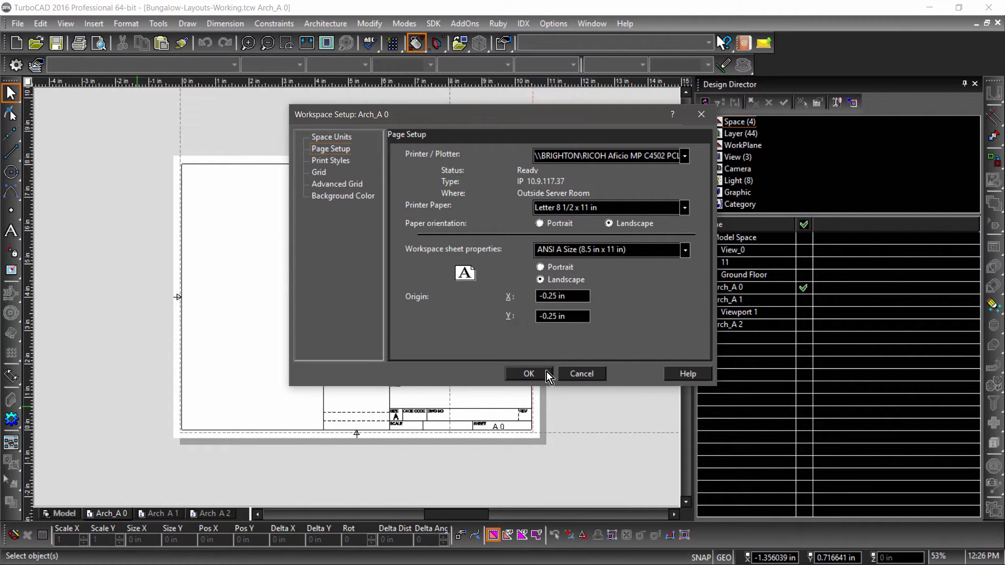
click(528, 374)
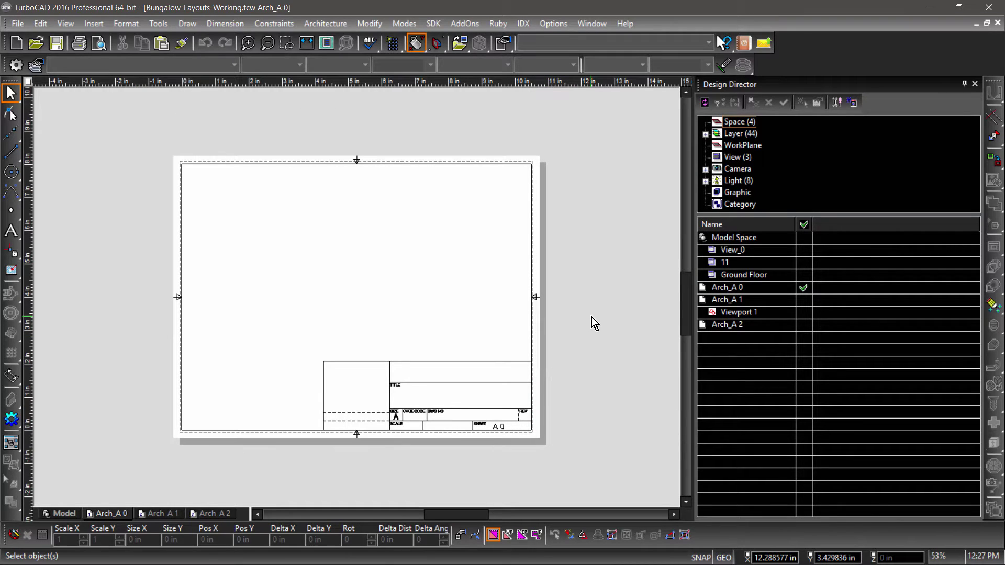
Return to model space and show the house in the southwest isometric view.
click(804, 237)
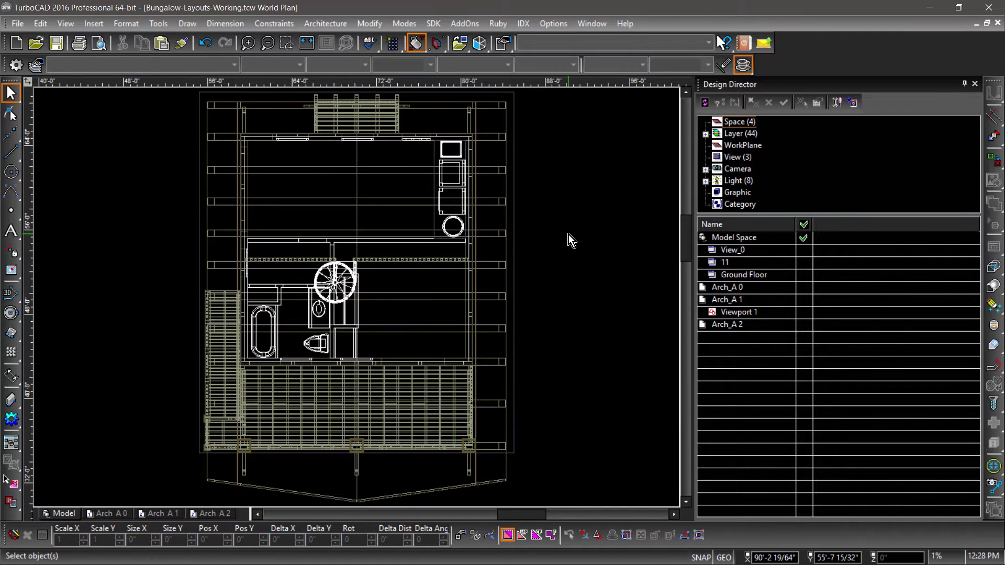
right_click(566, 234)
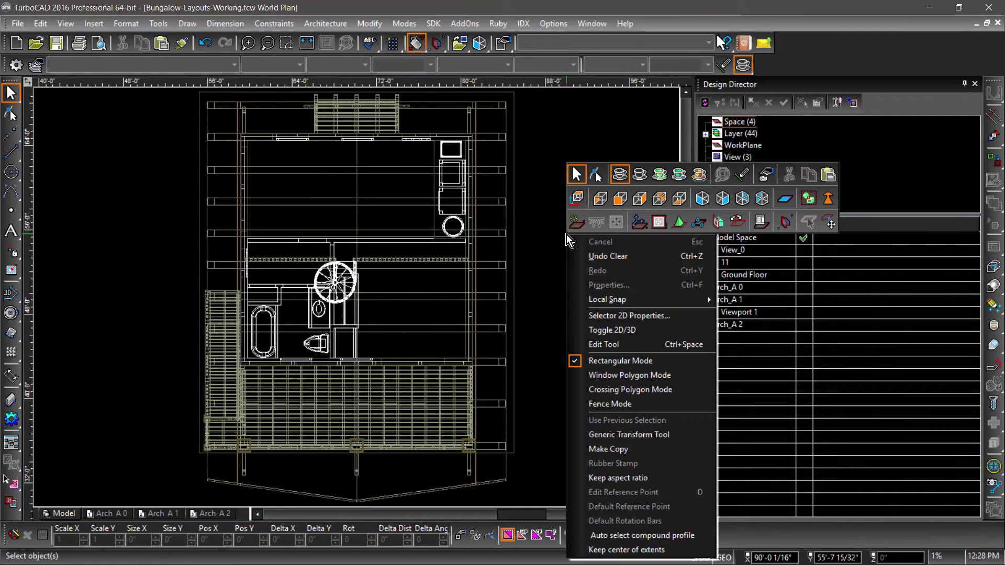
click(704, 198)
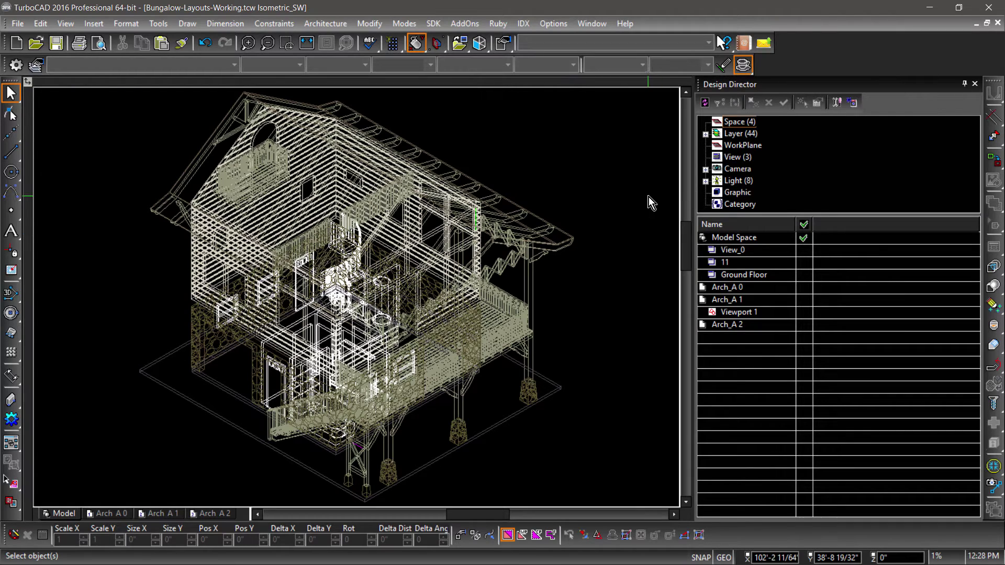
Turn on Perspective View in the model's camera properties.
click(743, 65)
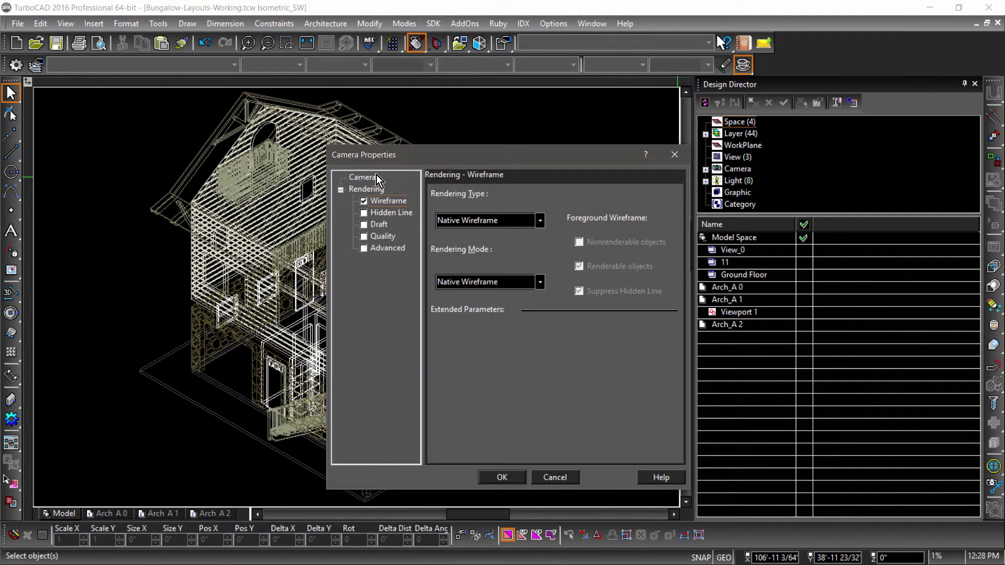
click(375, 176)
click(547, 195)
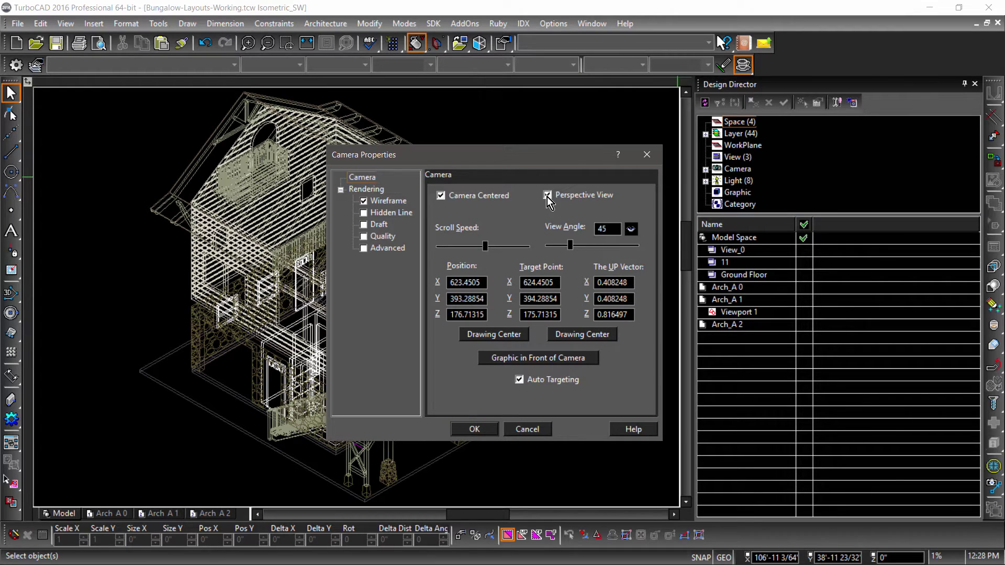
click(473, 429)
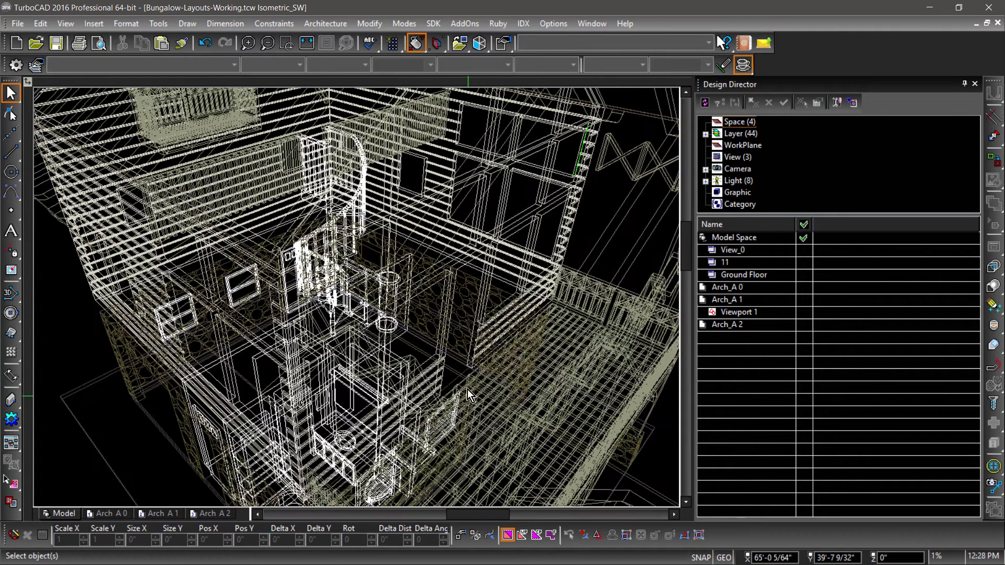
Orbit and frame the whole house at a lower angle, and save this as a named view called Perspective.
scroll(457, 319, down, 5)
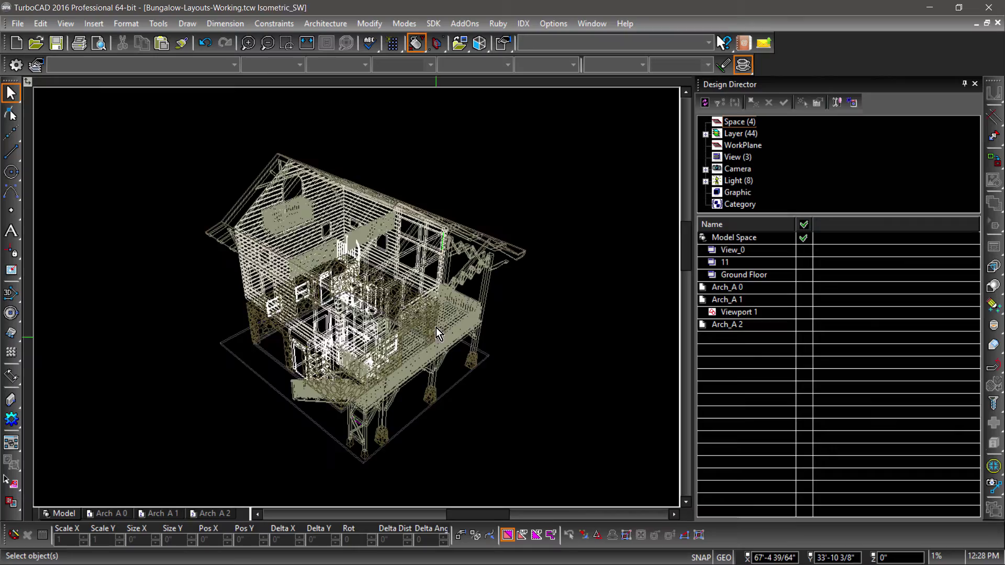
middle_drag(436, 328, 410, 332)
scroll(356, 298, up, 2)
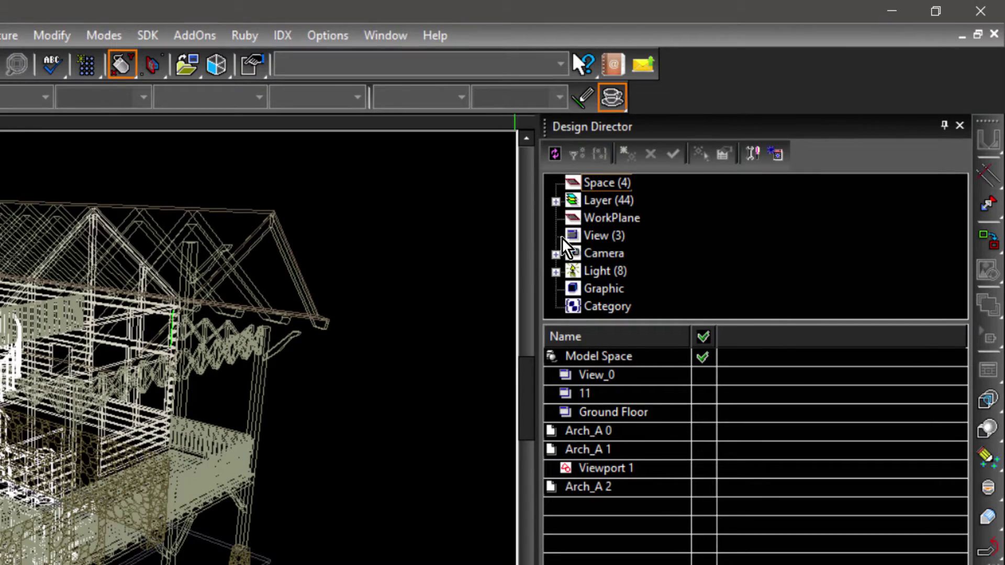
click(585, 235)
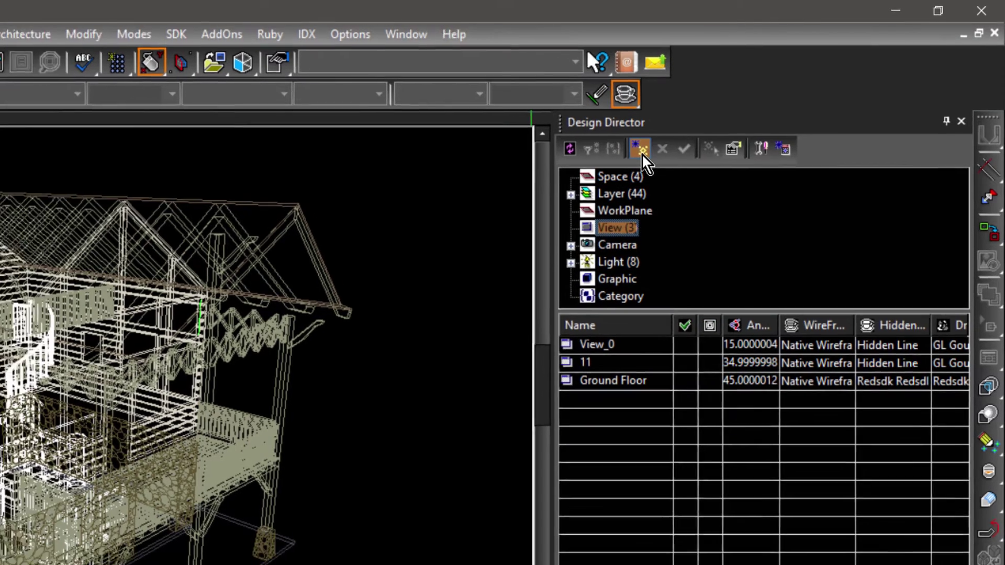
click(628, 153)
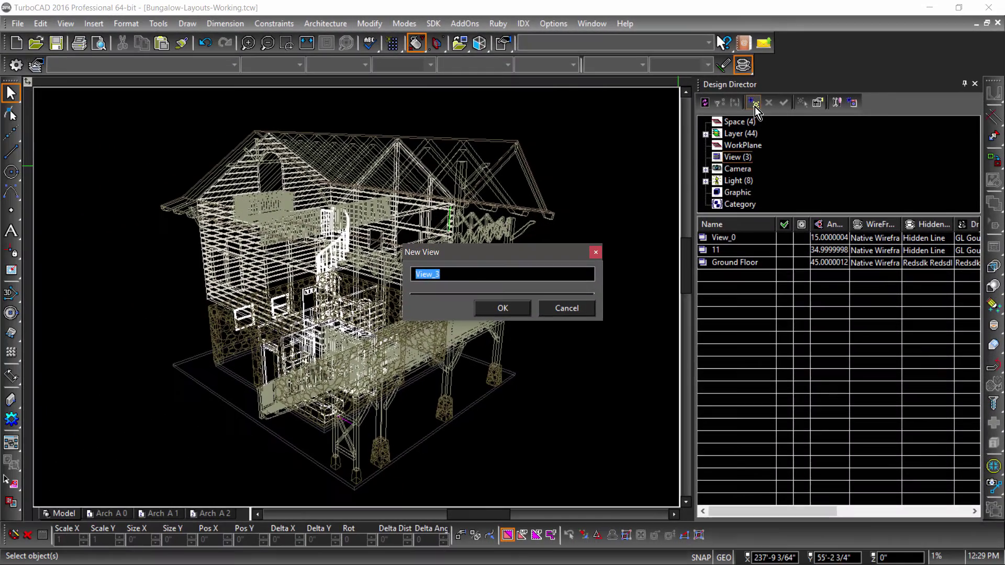
text(Perspective)
key(Return)
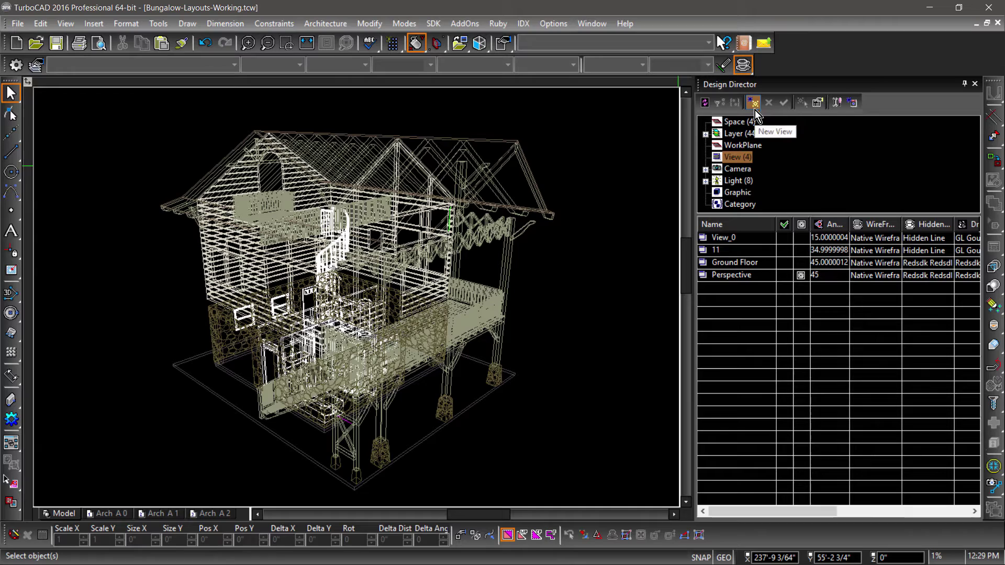
On Arch_A 0, insert a viewport of about 10.16 by 5.73 in above the title block, showing the Perspective view.
click(751, 124)
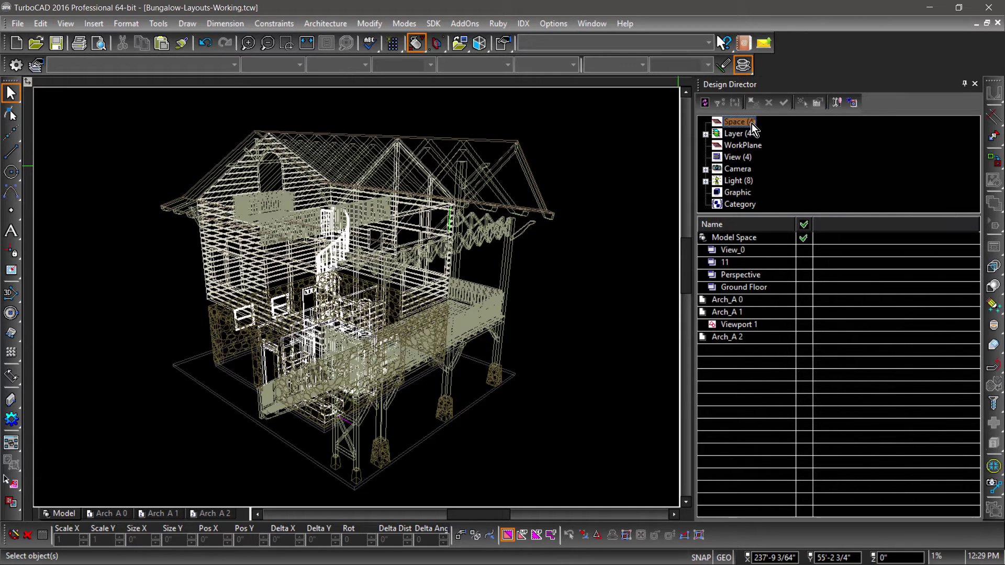
click(803, 300)
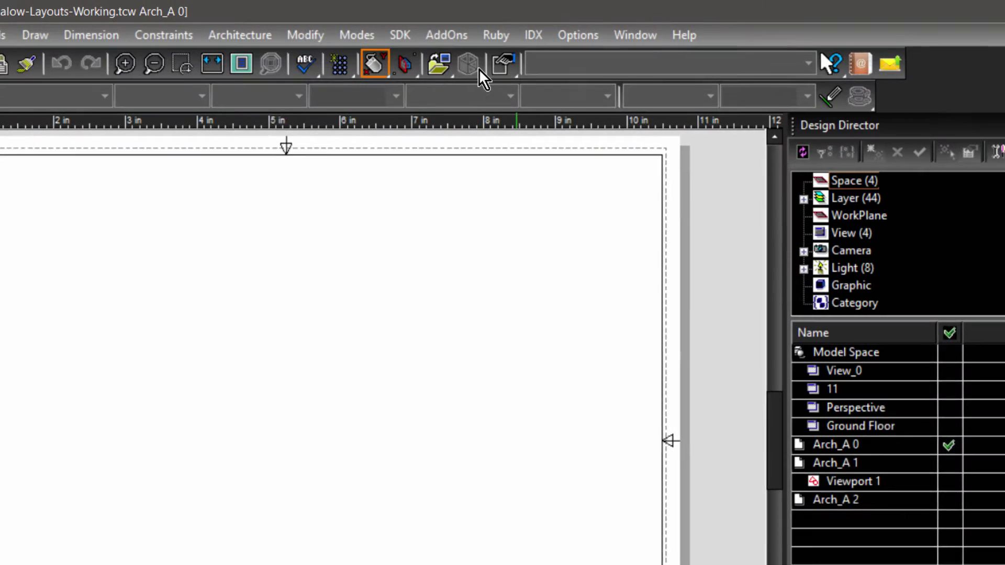
click(479, 44)
click(558, 314)
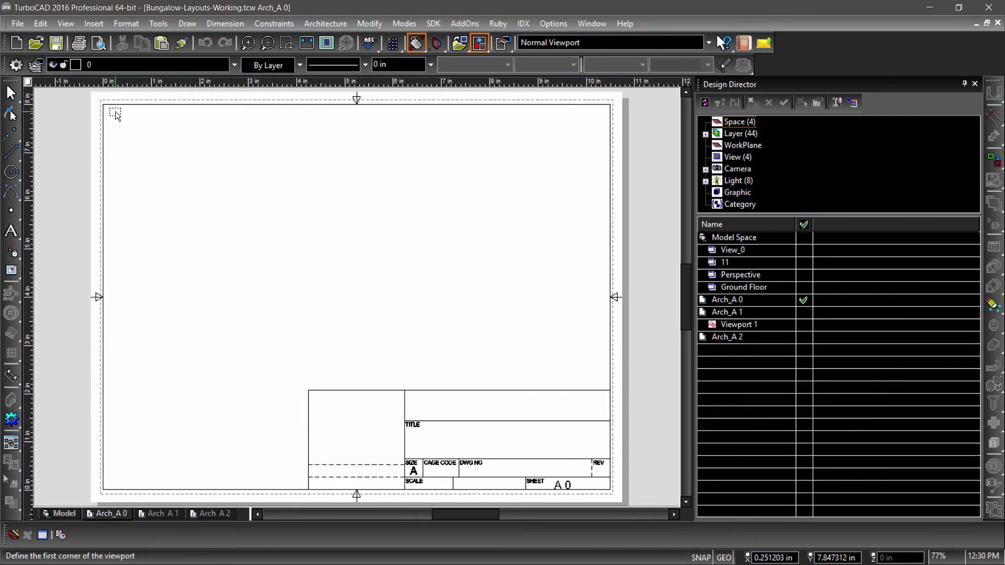
click(116, 111)
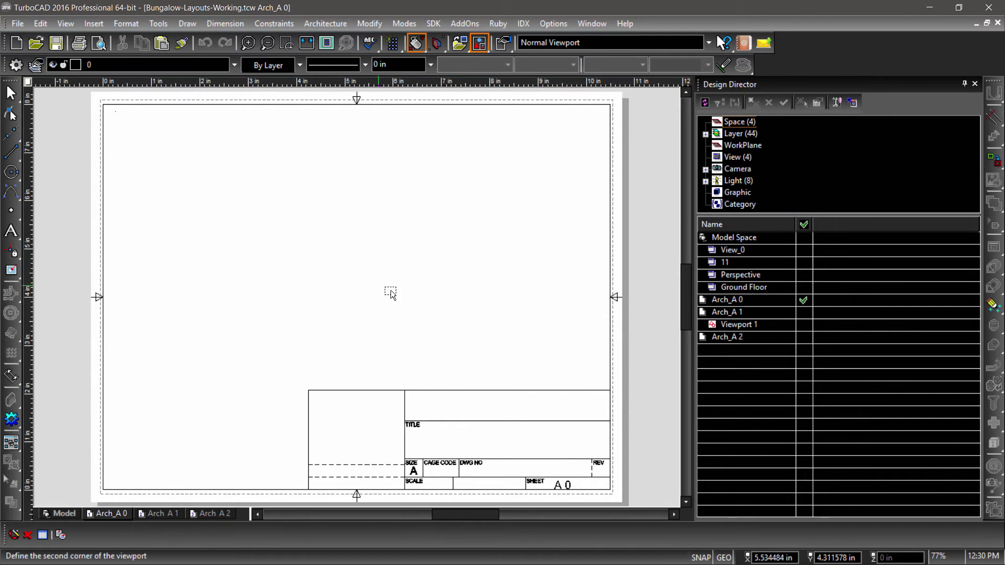
click(605, 389)
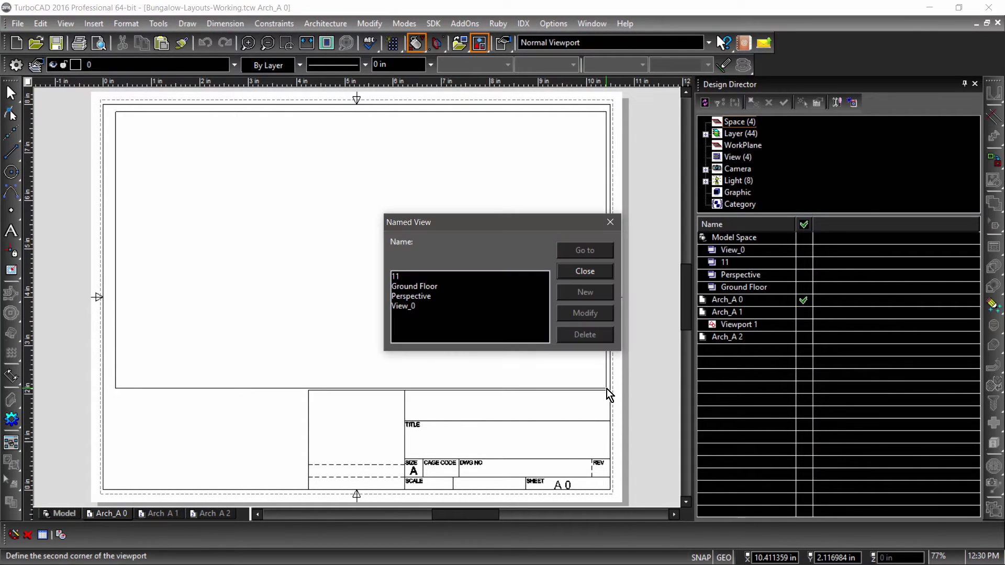
click(425, 299)
double_click(425, 300)
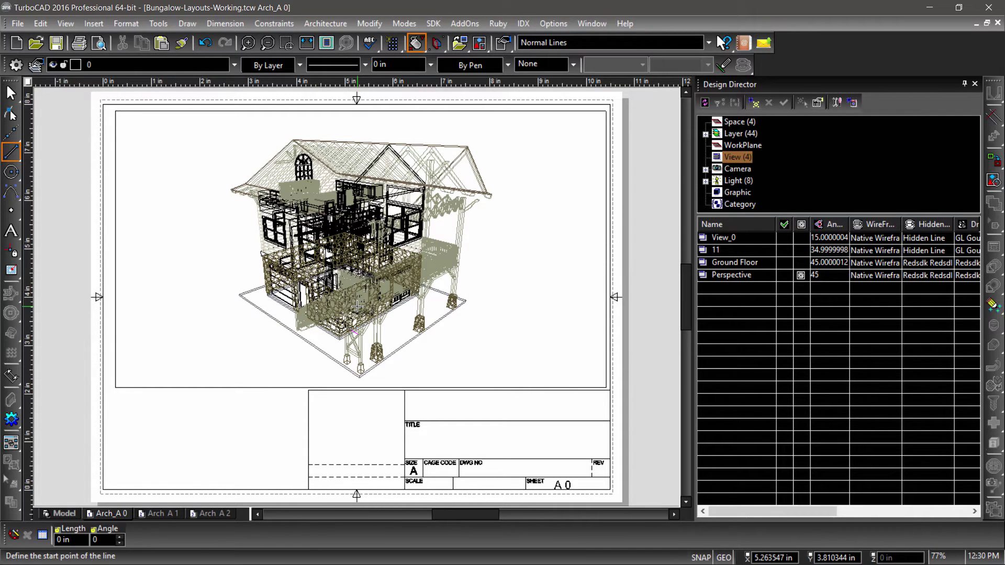
key(Escape)
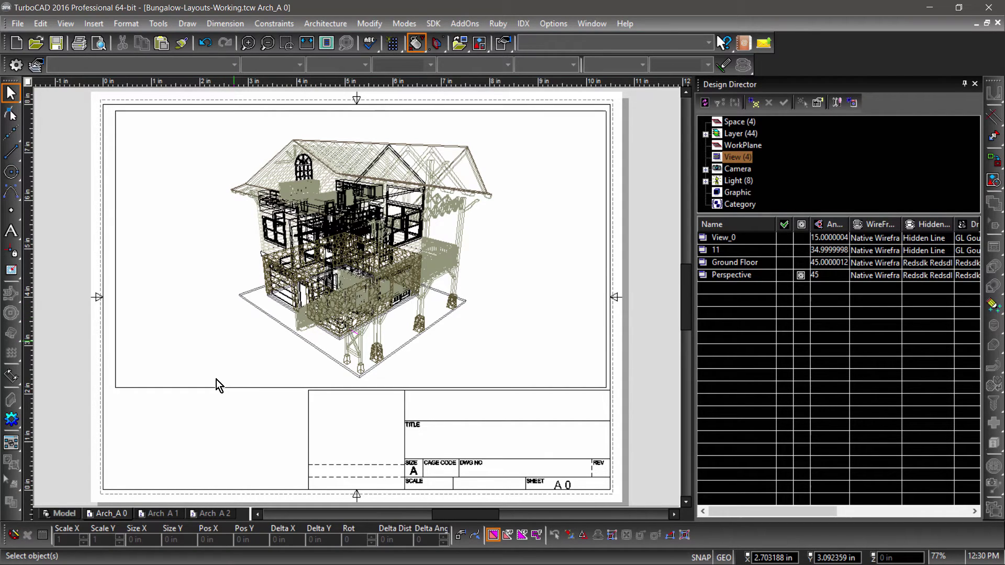
Set the perspective viewport's rendering to Hidden Line and turn off its visible box.
double_click(228, 386)
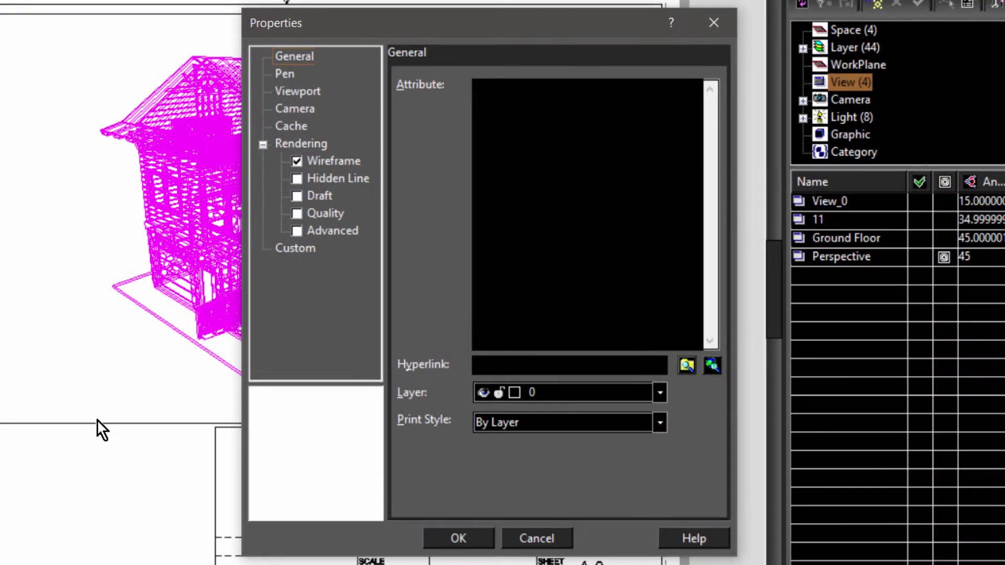
click(296, 179)
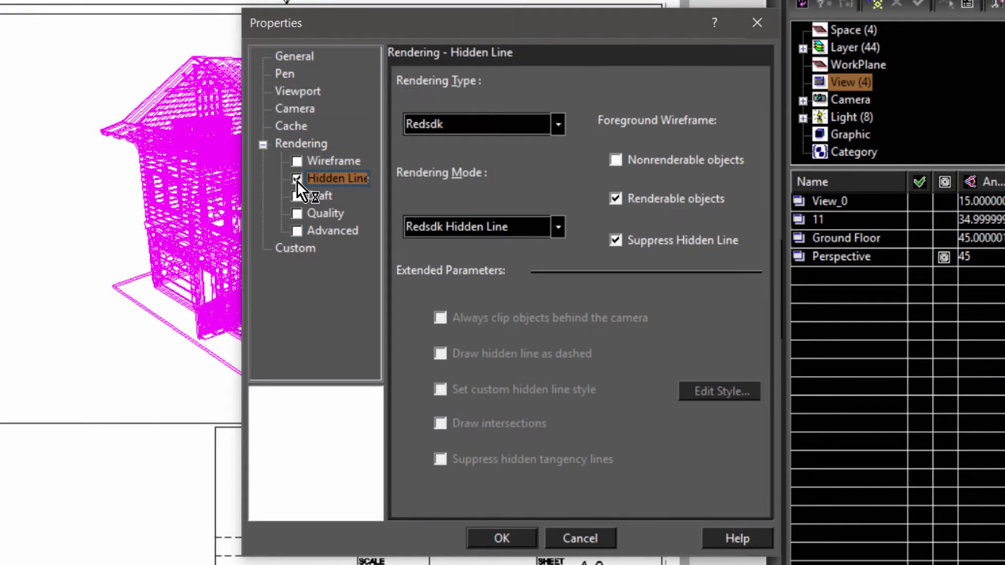
click(296, 92)
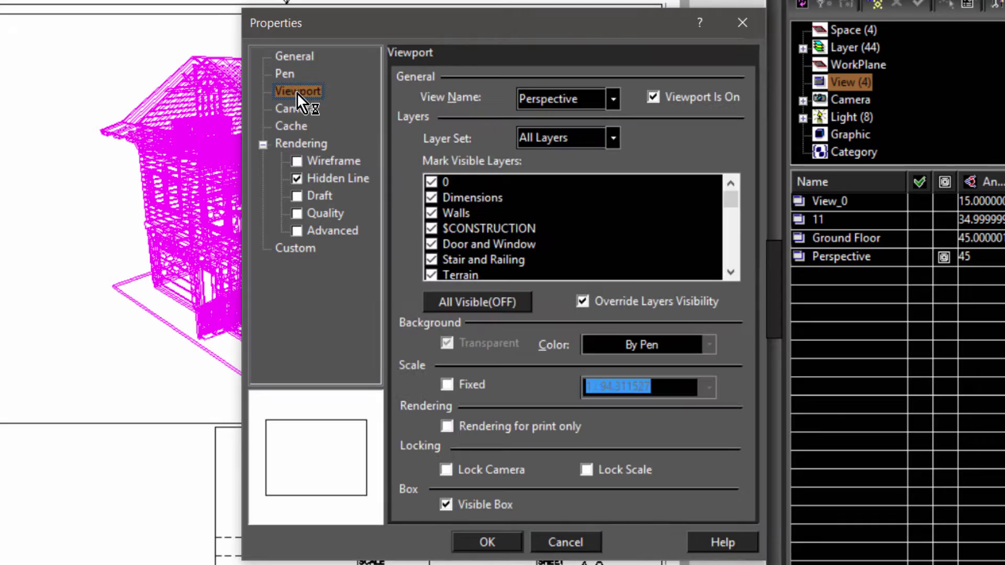
click(447, 505)
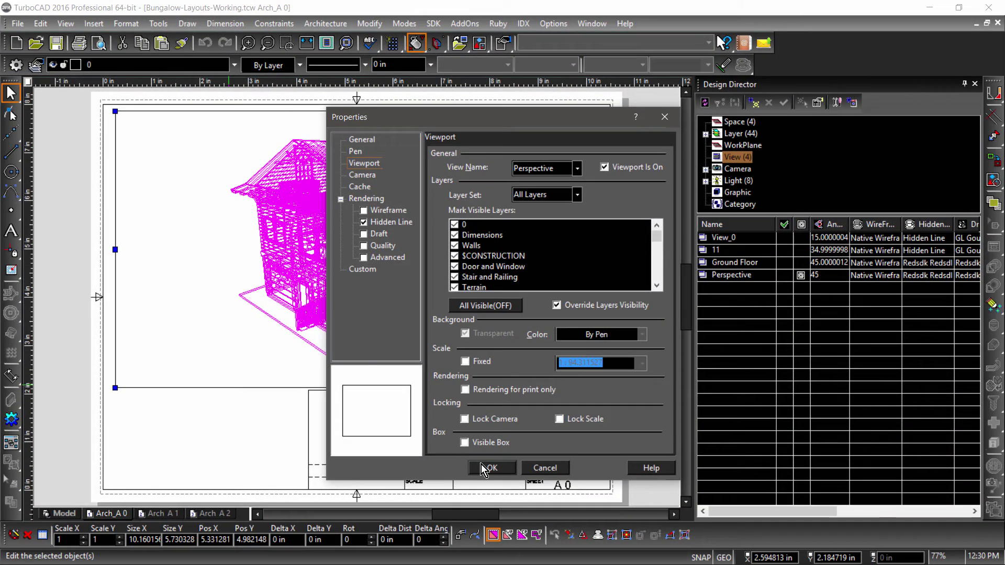
click(486, 467)
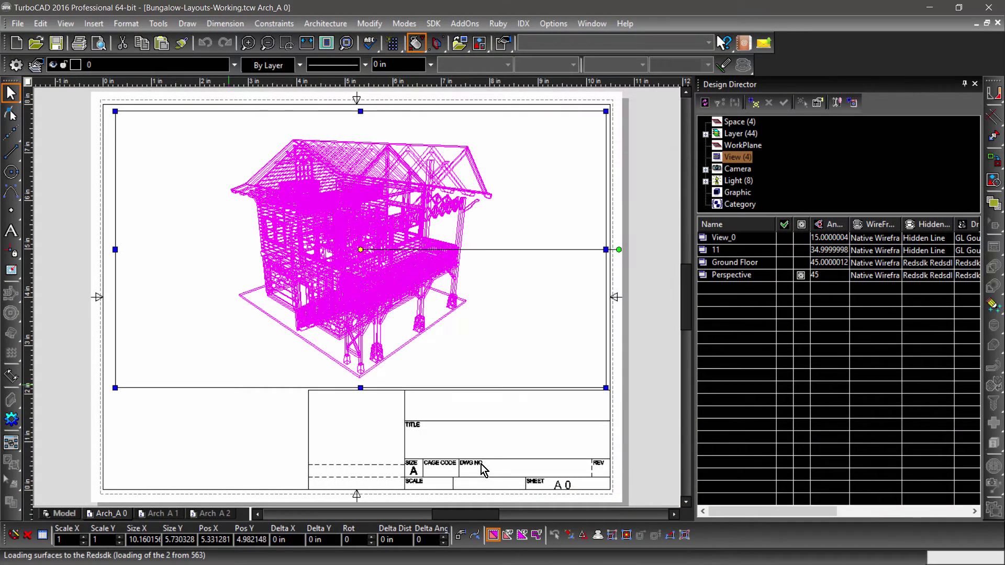
click(278, 426)
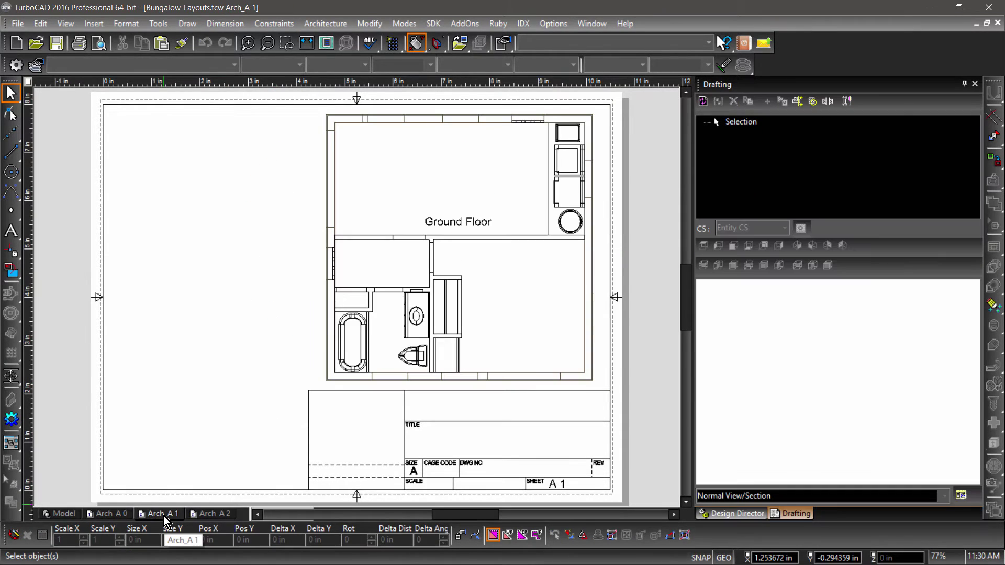
Examine the visible layers, layer set and scale settings of the Ground Floor viewport on Arch_A 1.
double_click(335, 268)
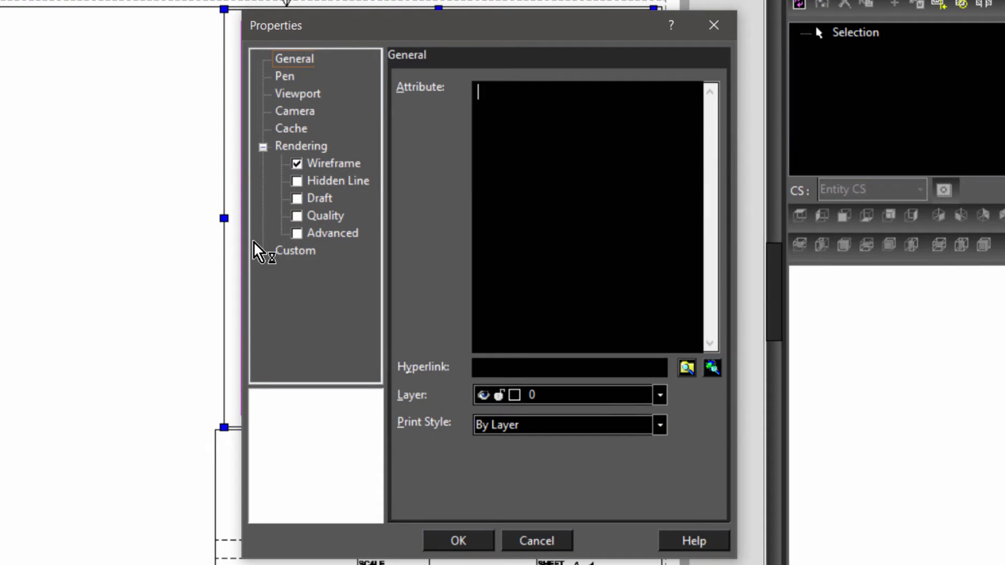
click(302, 97)
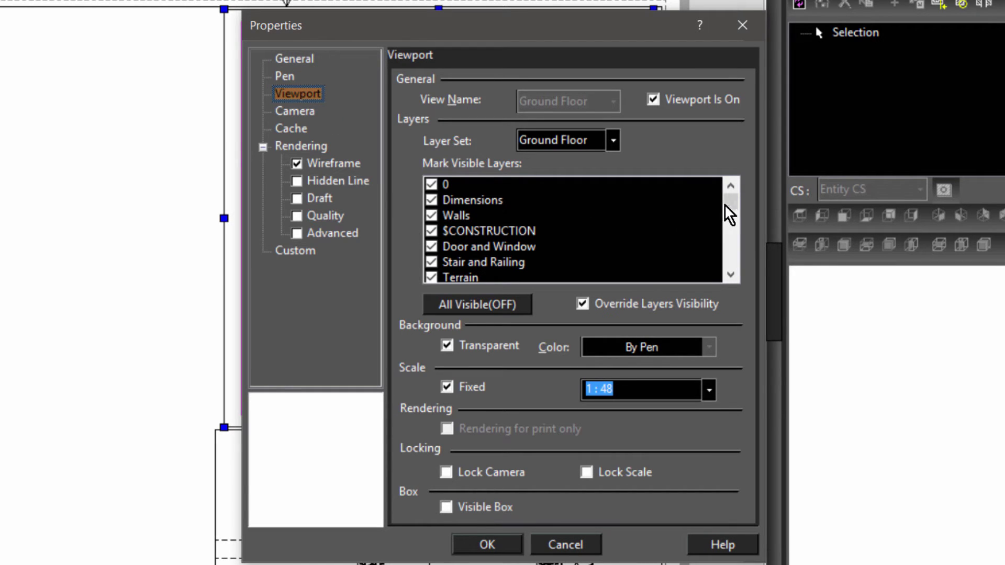
drag(731, 216, 732, 221)
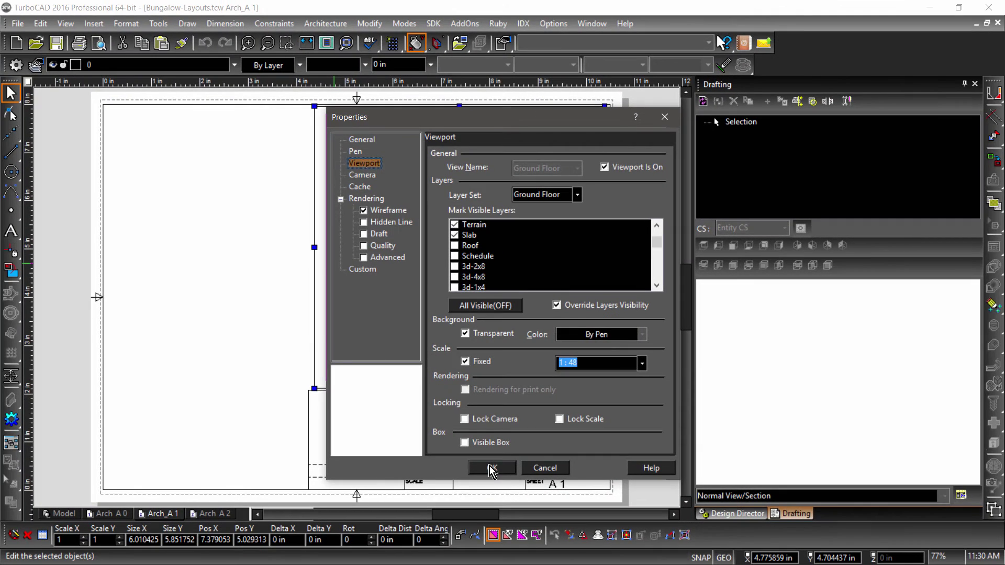
click(492, 468)
click(278, 322)
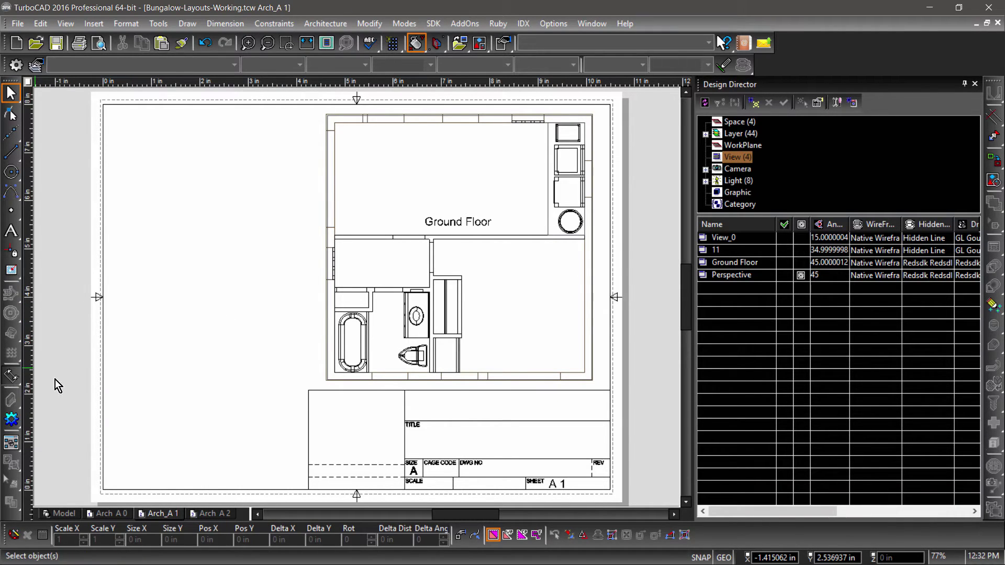
Add a segment dimension to the upper window opening in the Ground Floor plan's left wall, with the dimension line outside the wall.
right_click(226, 199)
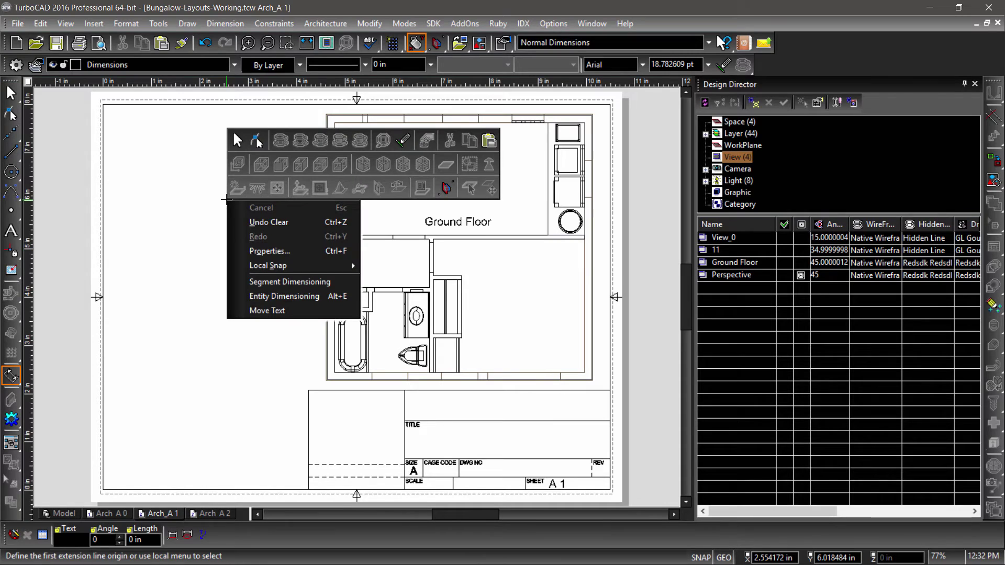
click(287, 280)
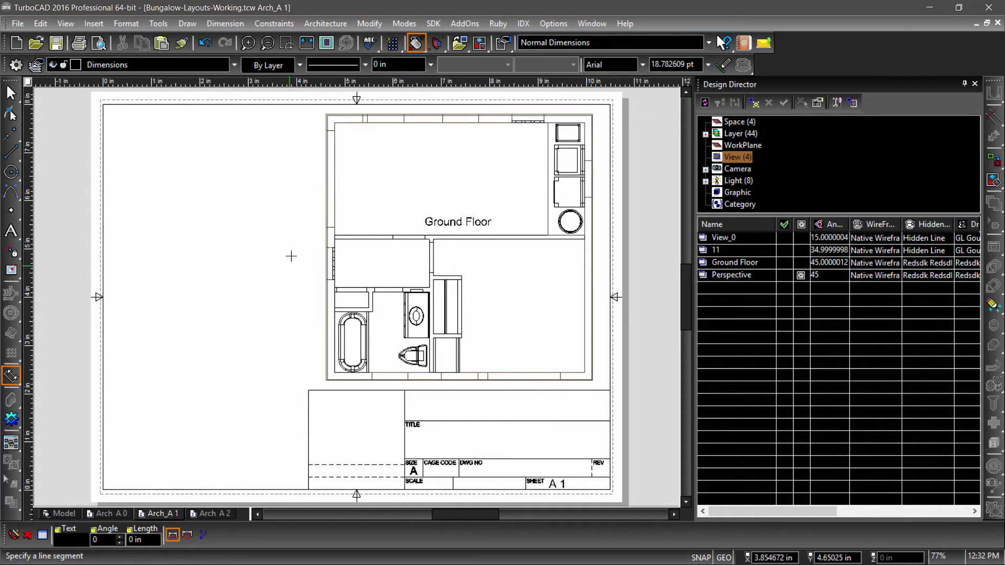
click(334, 176)
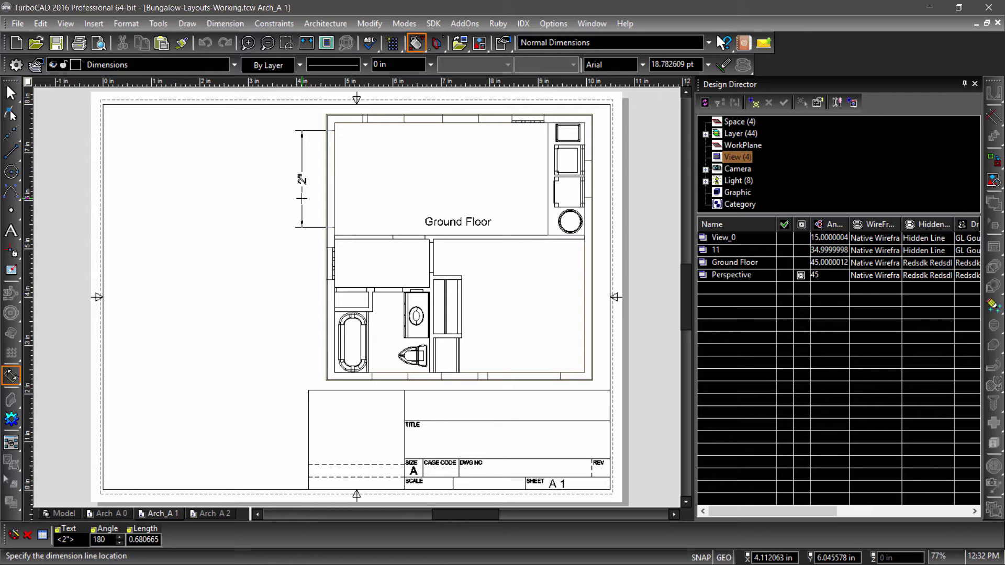
click(300, 203)
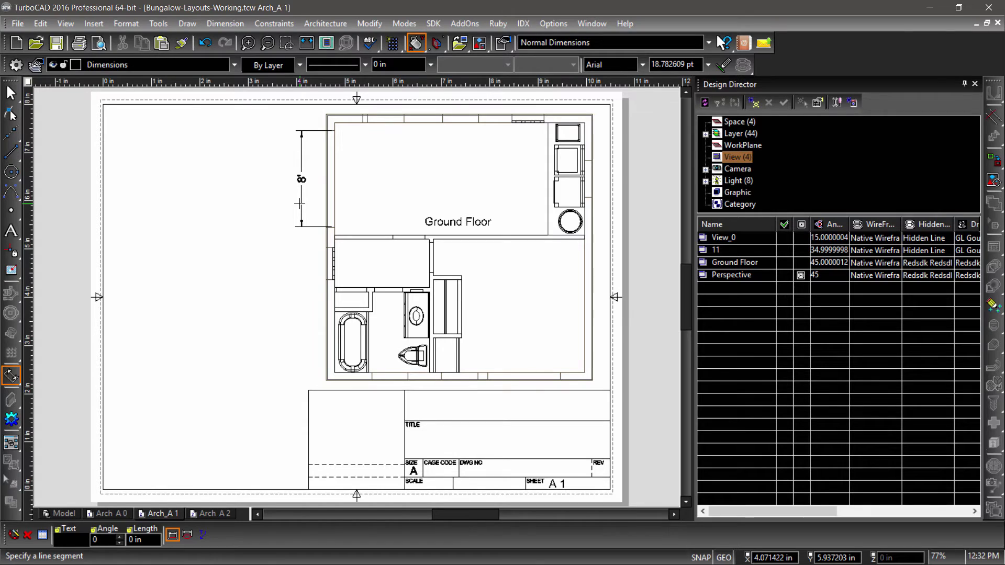
key(space)
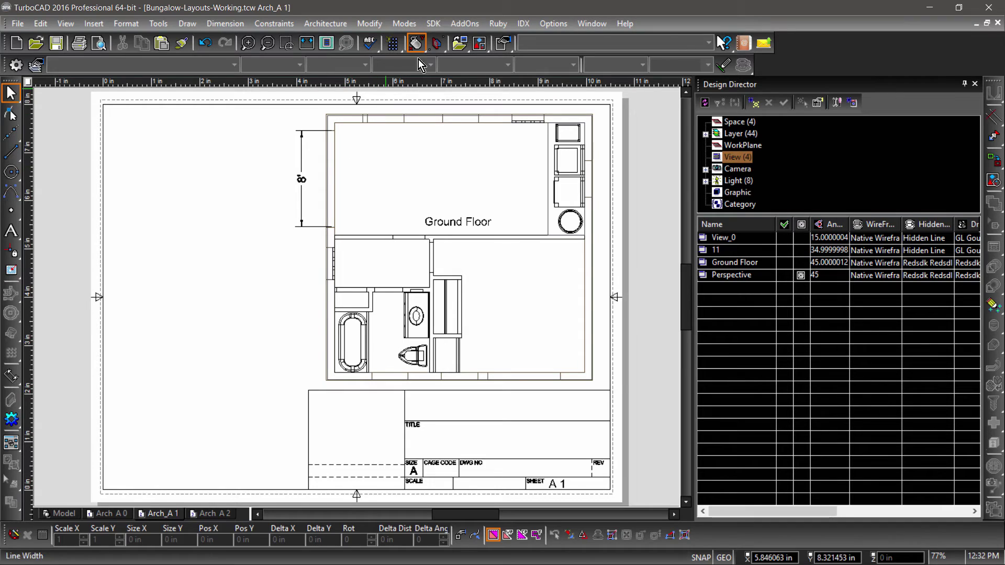
Insert a second viewport of about 3.90 by 3.43 in beside the existing plan on Arch_A 1, showing the Ground Floor view.
click(477, 44)
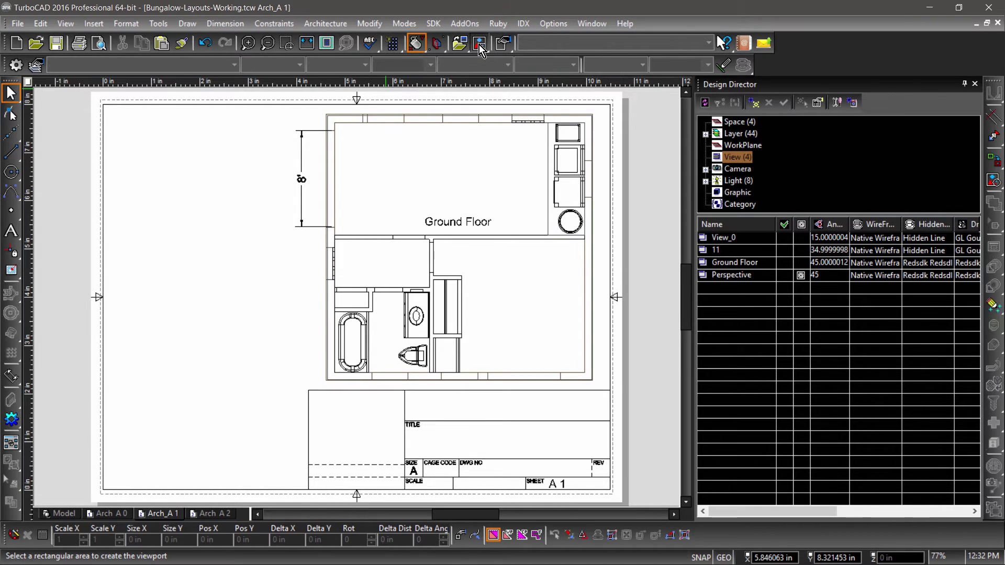
click(479, 45)
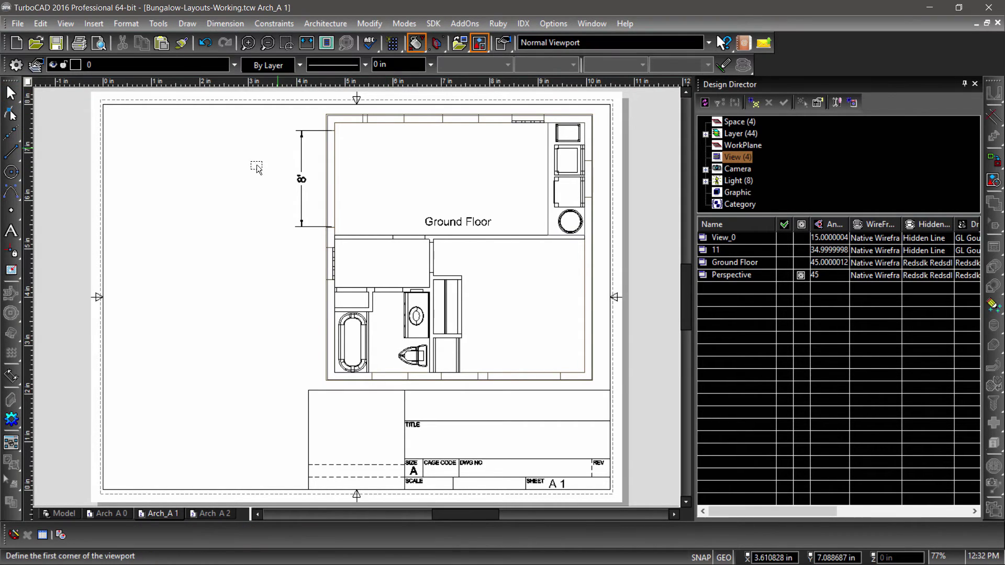
click(116, 230)
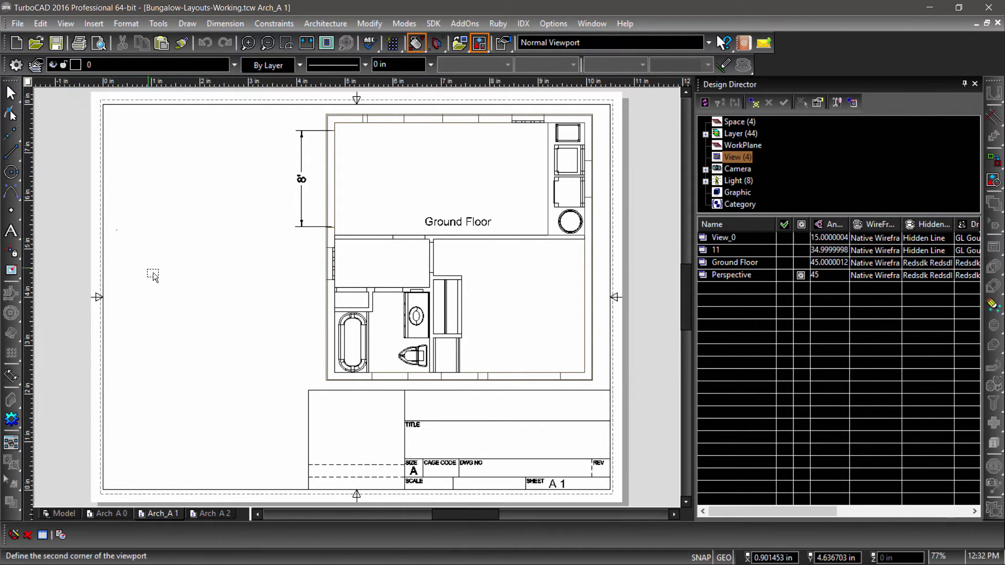
click(306, 396)
double_click(422, 288)
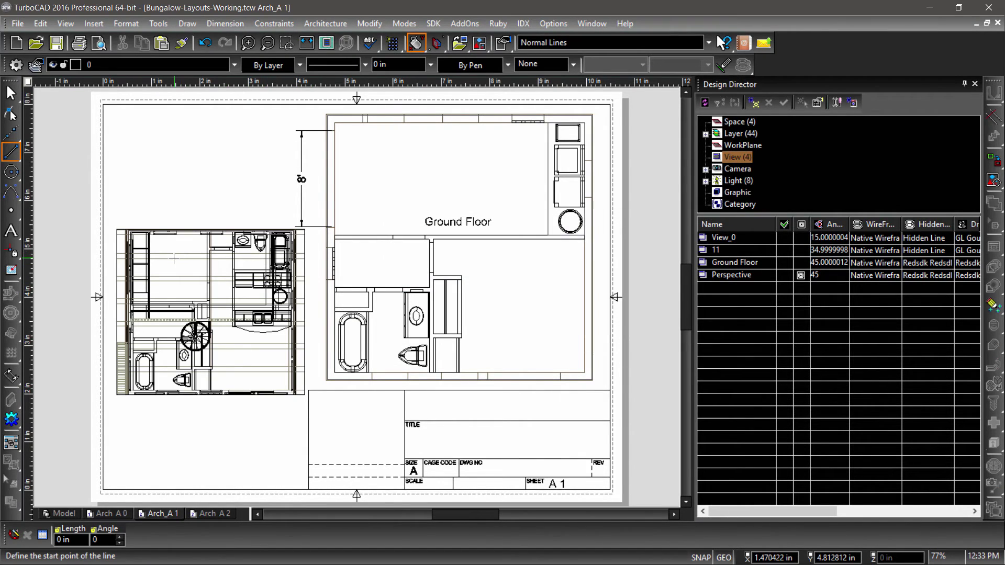
key(Escape)
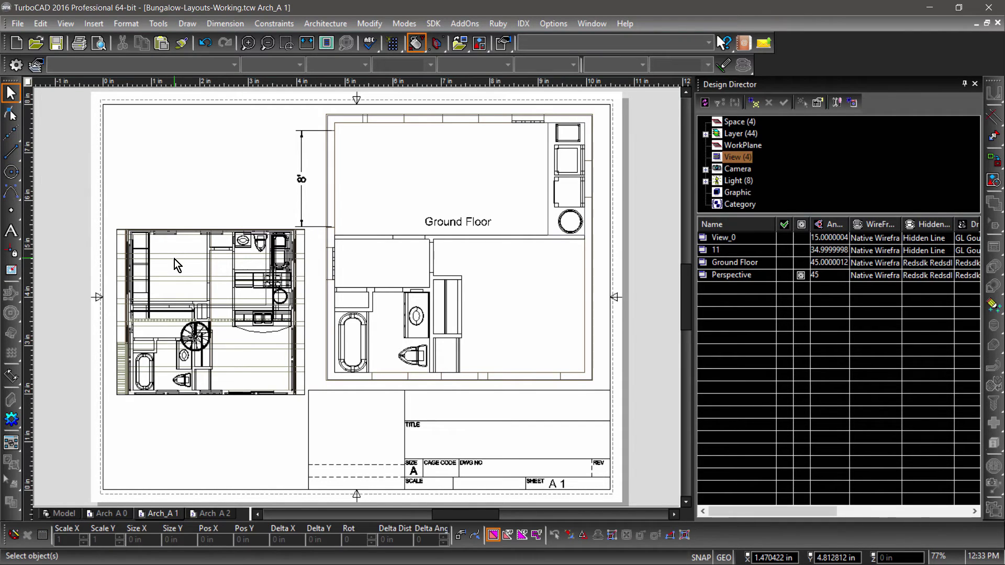
Set the new small viewport's layer set to Ground Floor.
click(175, 259)
double_click(174, 259)
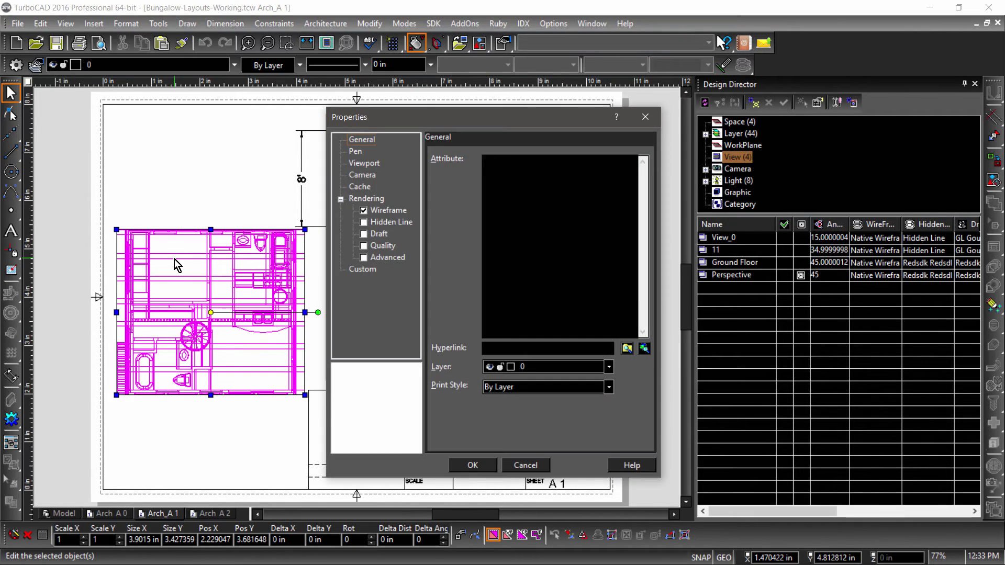
click(364, 163)
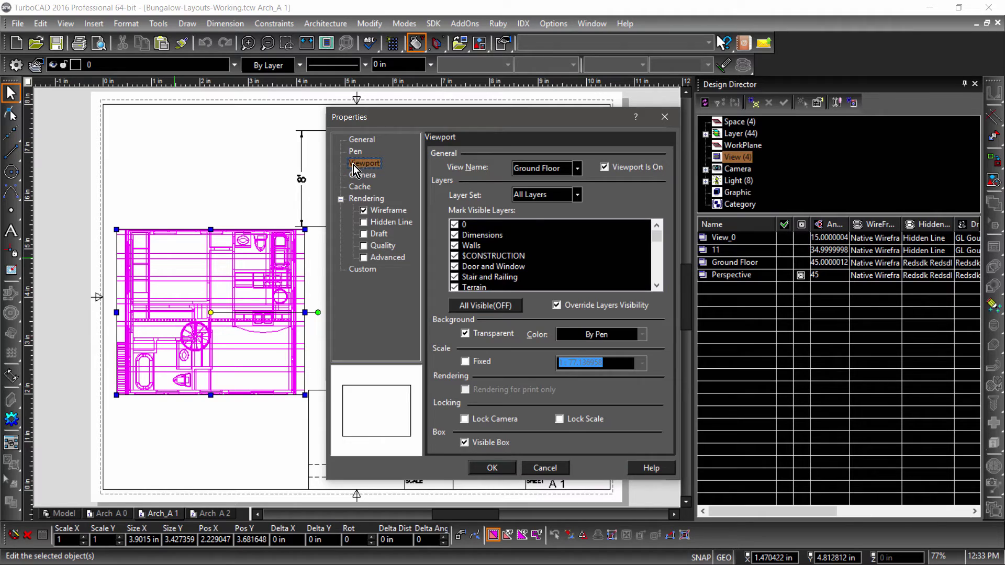
click(539, 193)
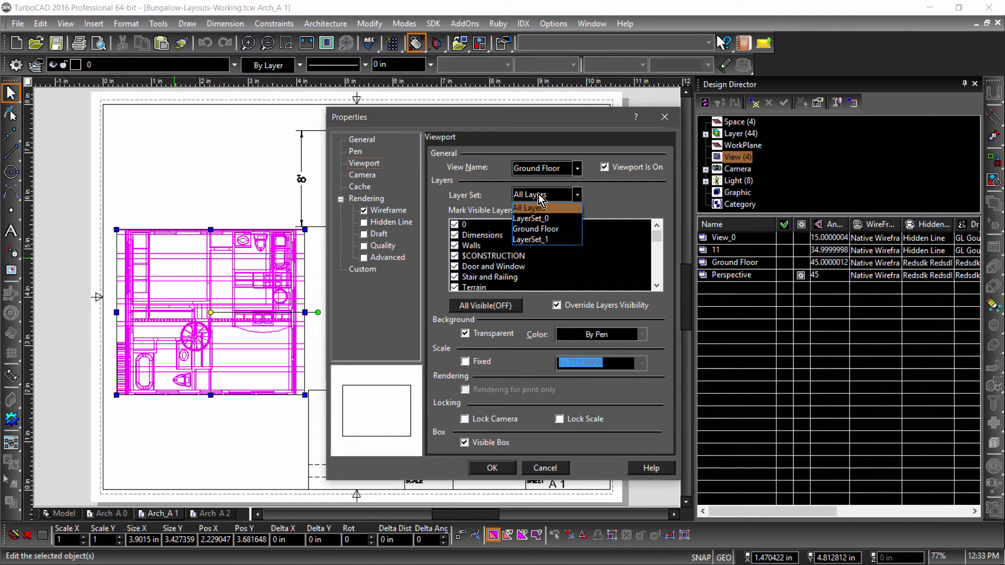
click(541, 231)
click(491, 467)
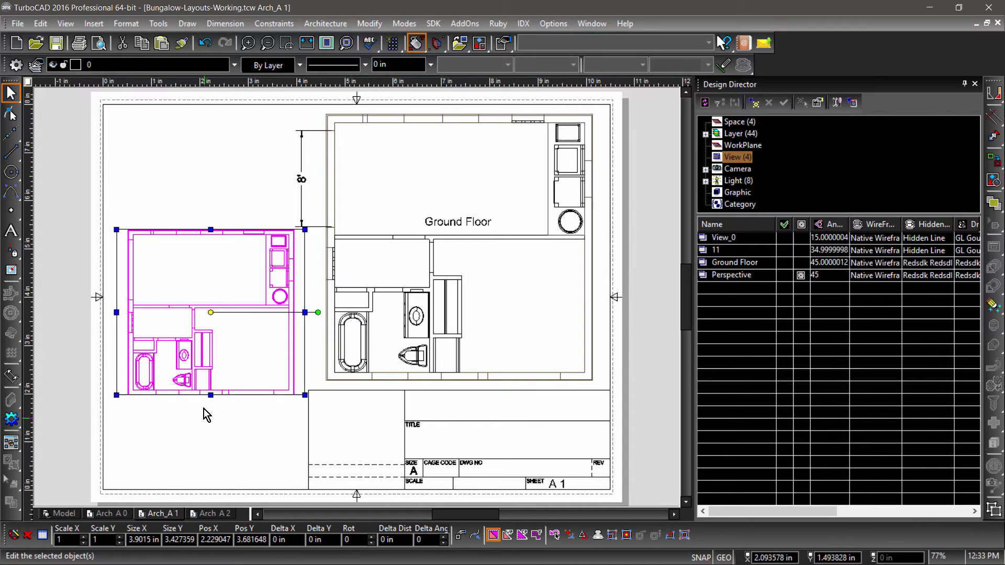
Enlarge the bathroom area inside the small viewport through floating model space, then return to paper space.
click(73, 21)
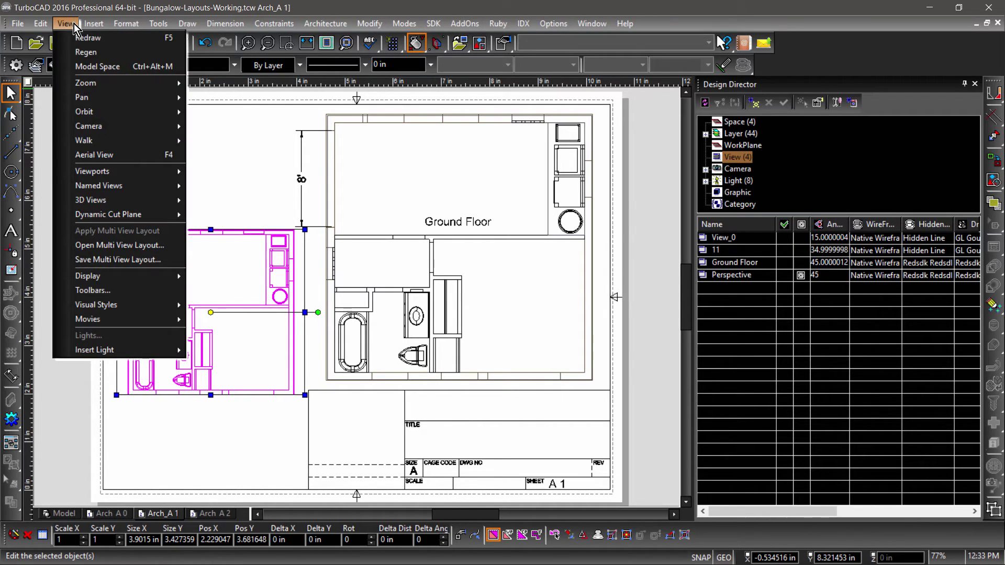
mouse_move(98, 171)
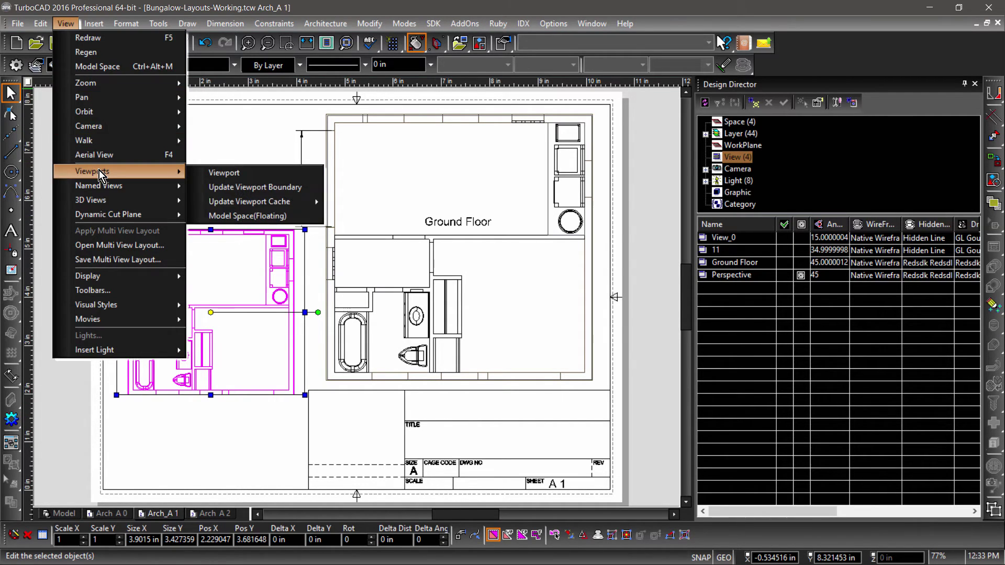
click(240, 216)
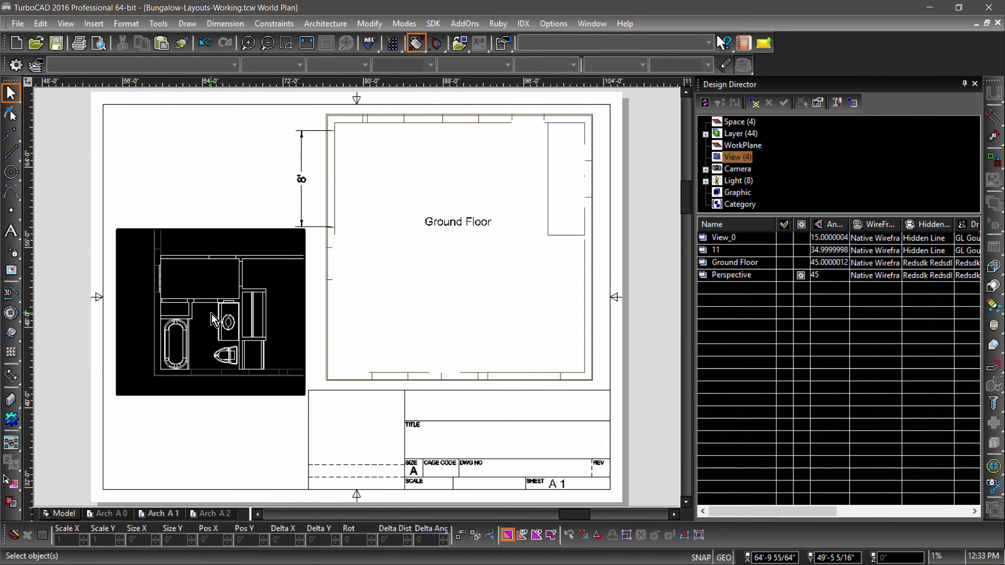
scroll(211, 314, up, 3)
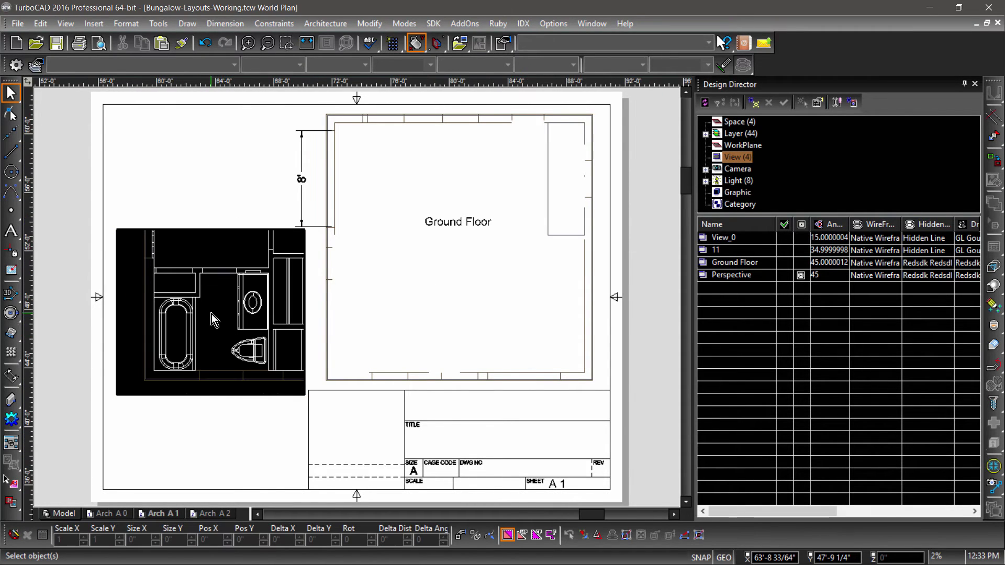
double_click(180, 178)
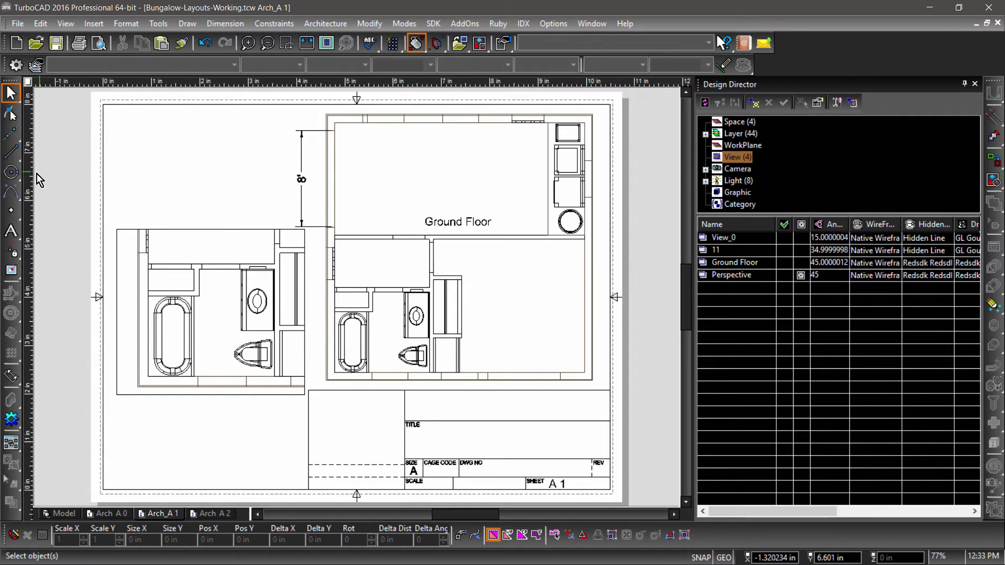
Draw a circle centred on the bathroom detail, slightly wider than the small viewport.
click(11, 174)
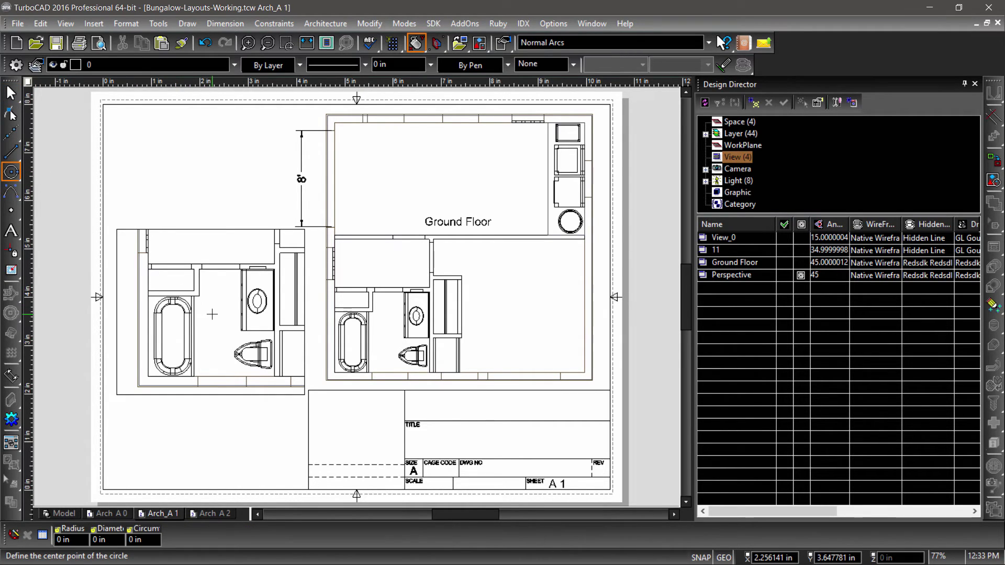
click(214, 316)
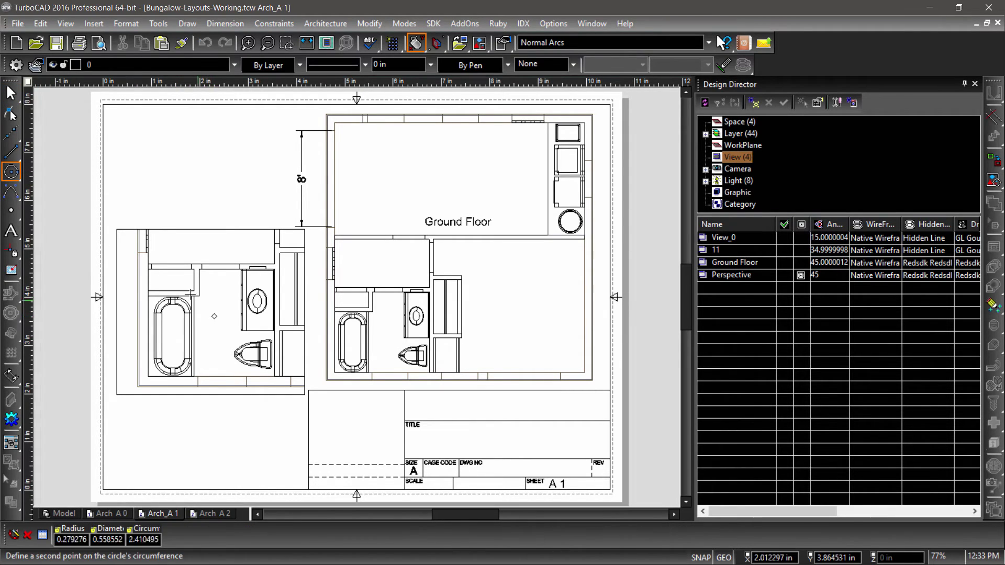
click(144, 236)
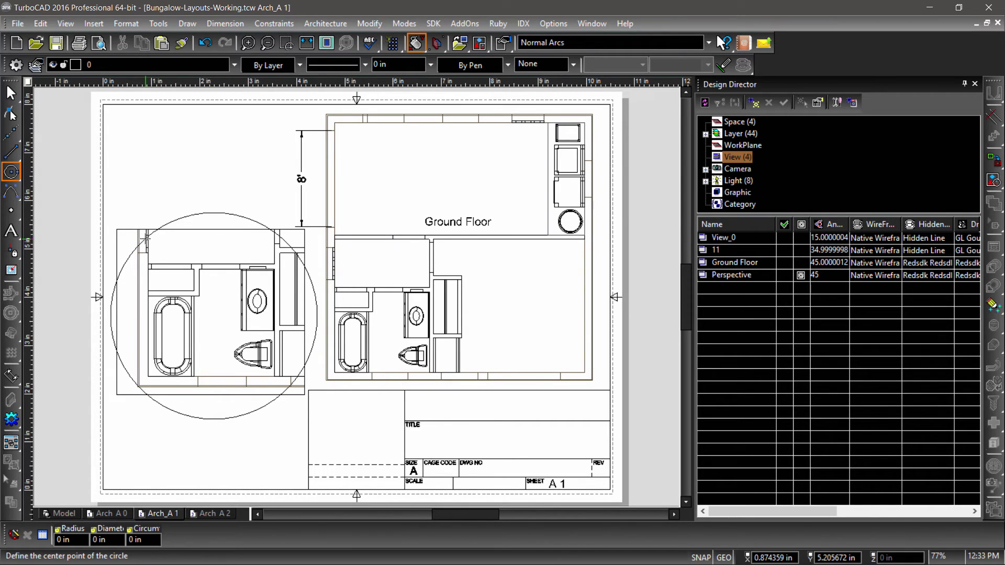
Change the small viewport's boundary to the circle around the bathroom.
click(479, 47)
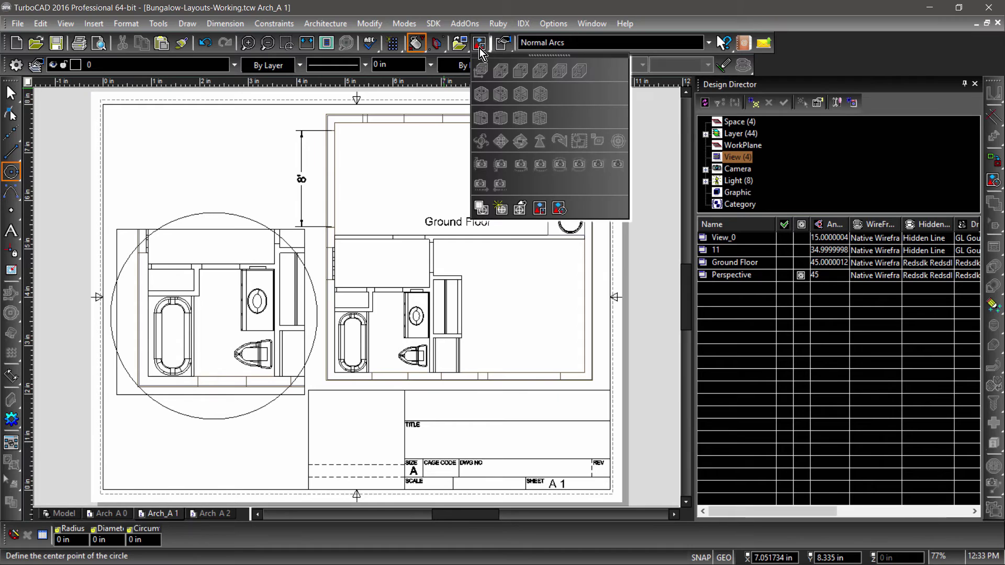
click(559, 207)
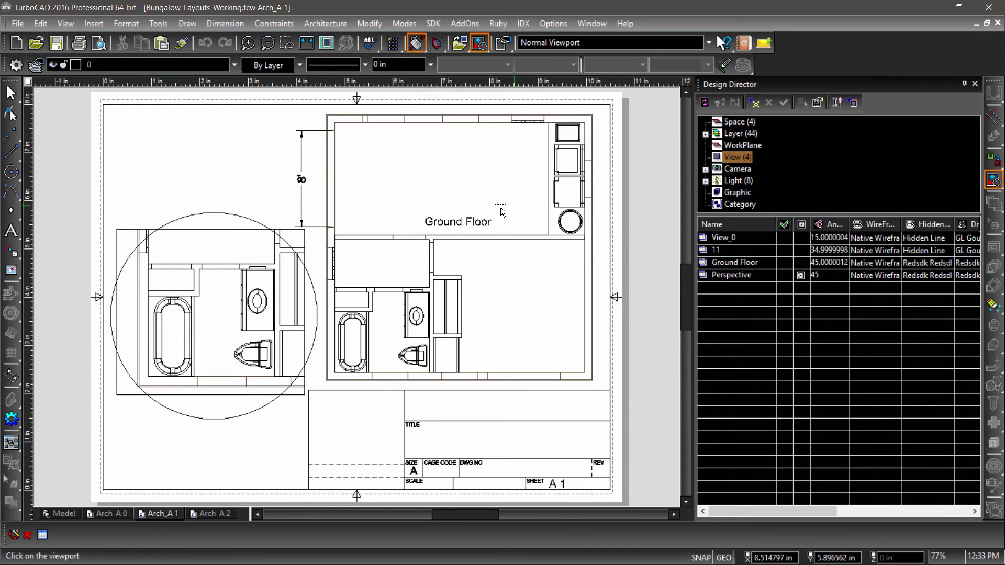
click(228, 231)
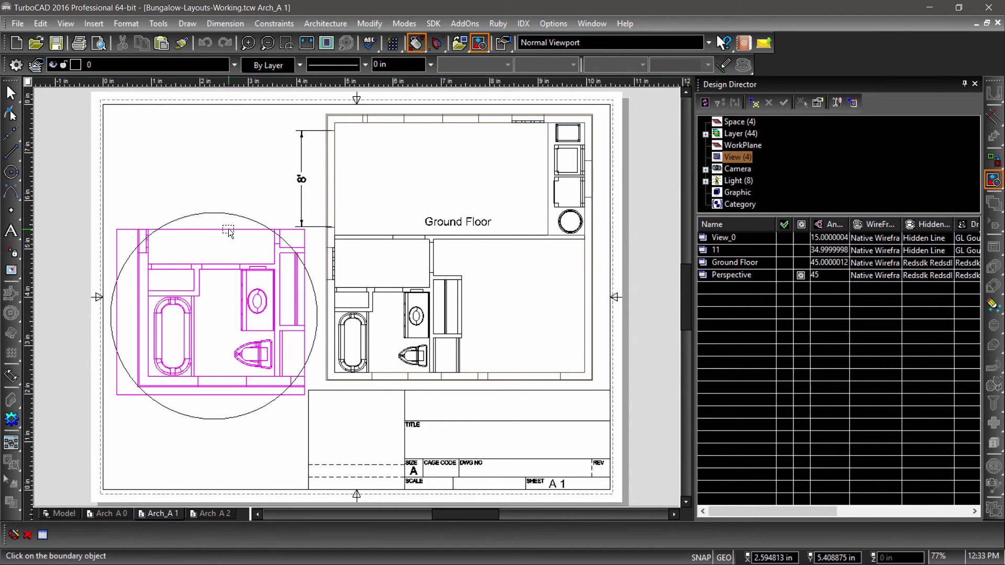
click(233, 213)
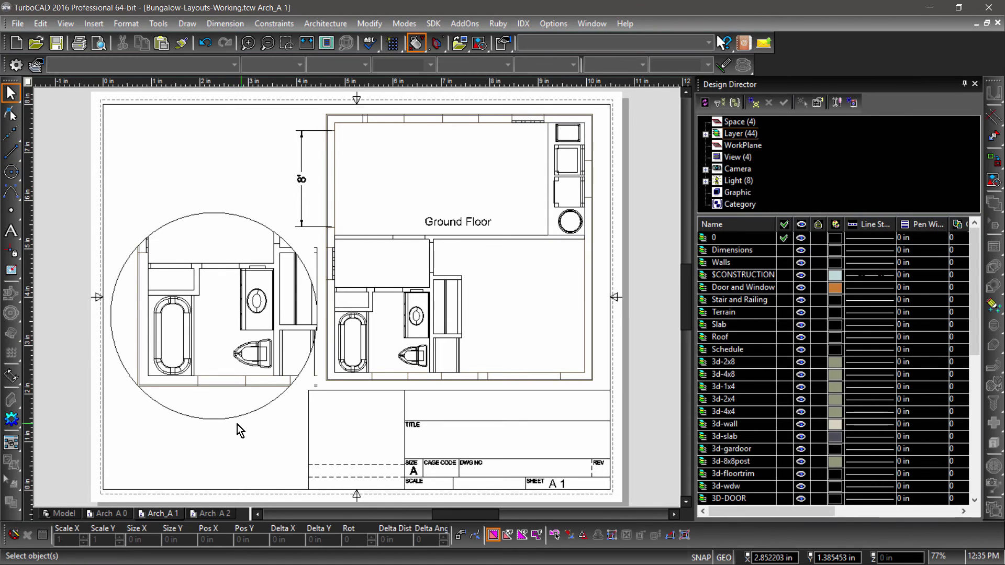
In model space, select the roof beam block near the open gable and add it as a drafting part with a Front Entity CS view.
click(67, 512)
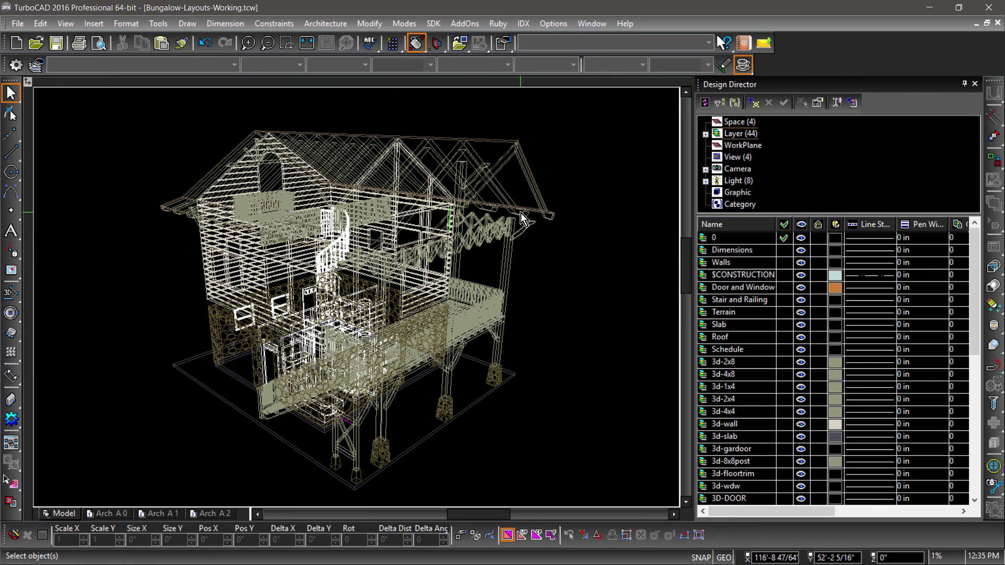
click(521, 214)
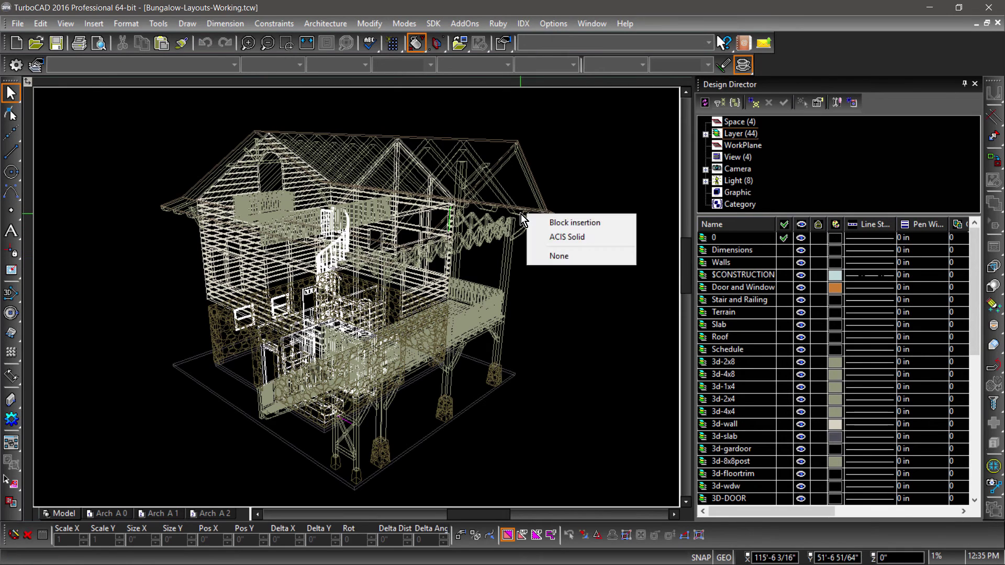
click(561, 224)
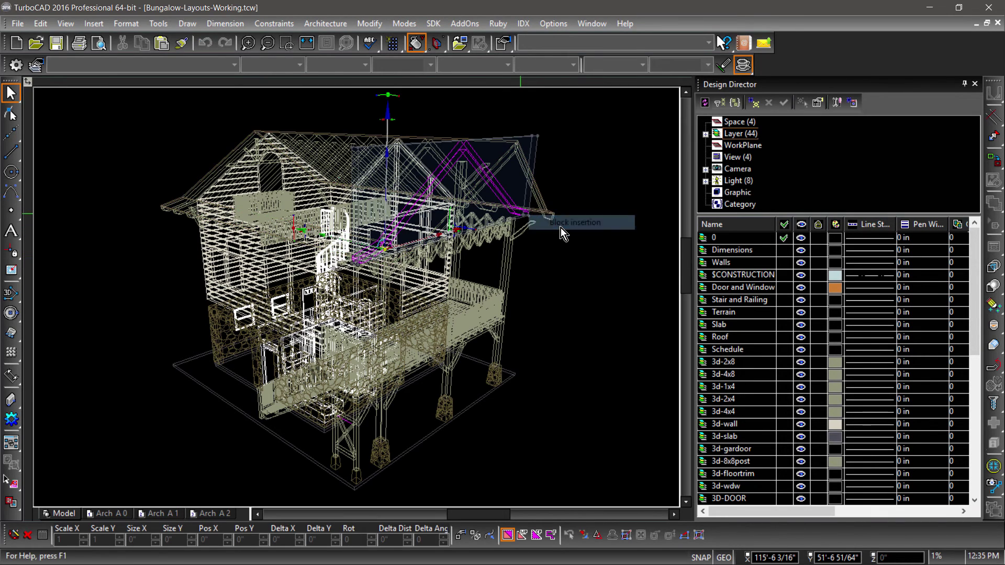
click(158, 24)
mouse_move(187, 55)
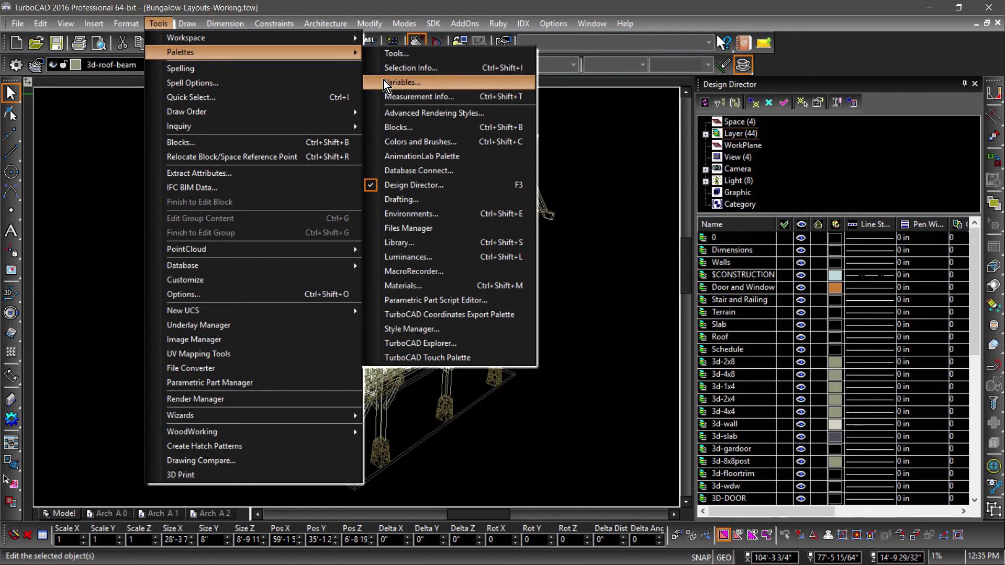
click(413, 200)
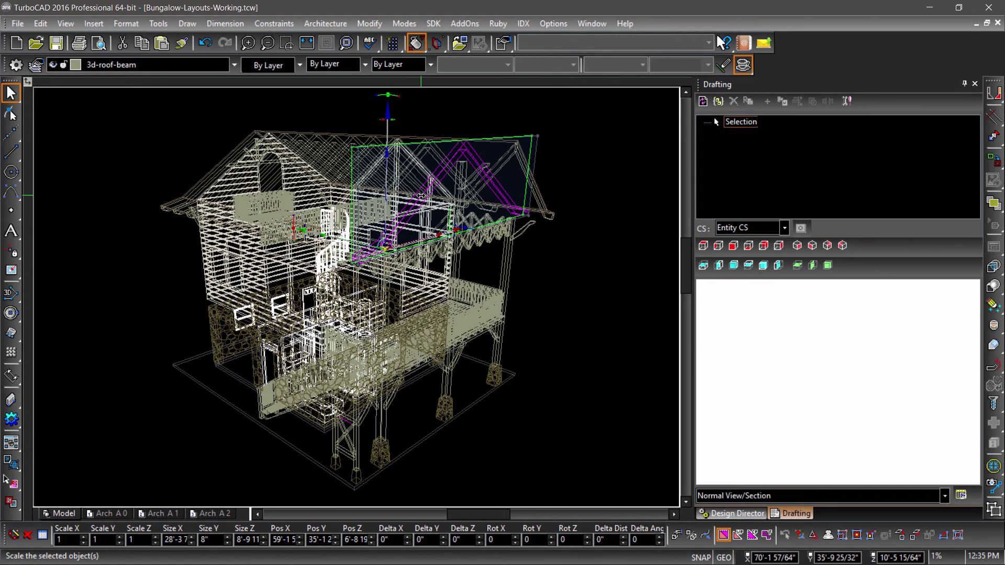
click(733, 246)
click(766, 102)
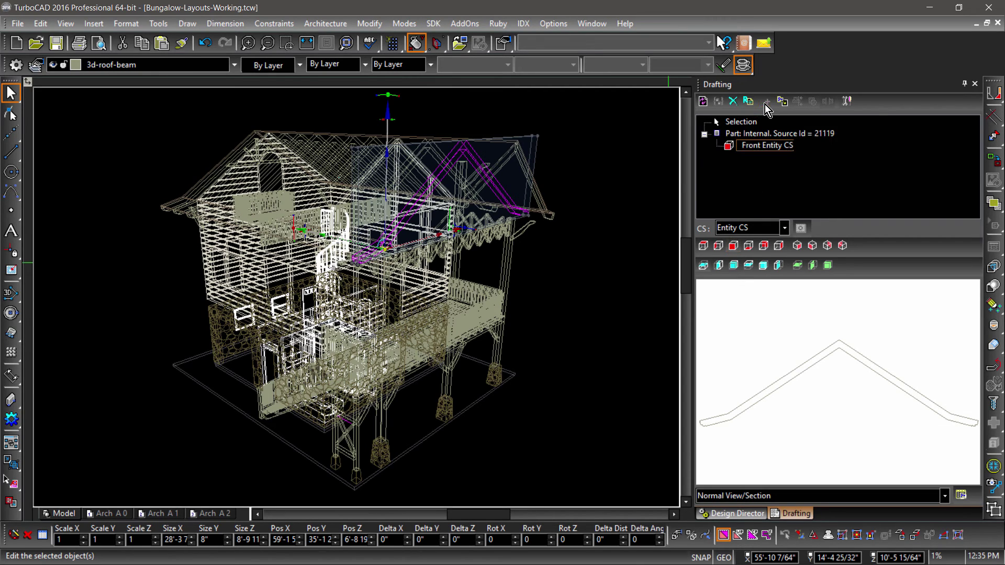
Place the roof beam's Front Entity CS drafting view near the middle of the Arch_A 2 sheet at scale 1.
click(222, 513)
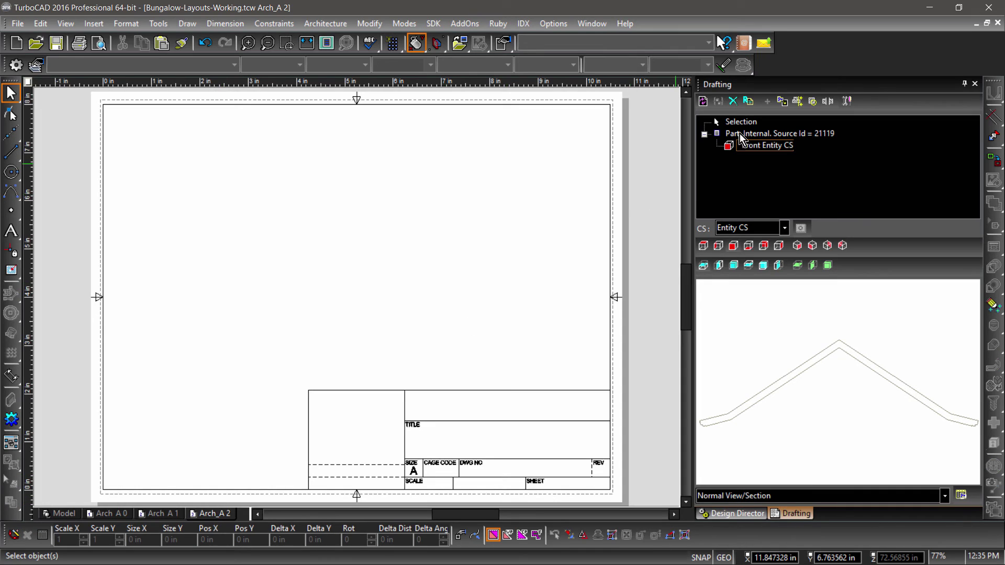
click(782, 102)
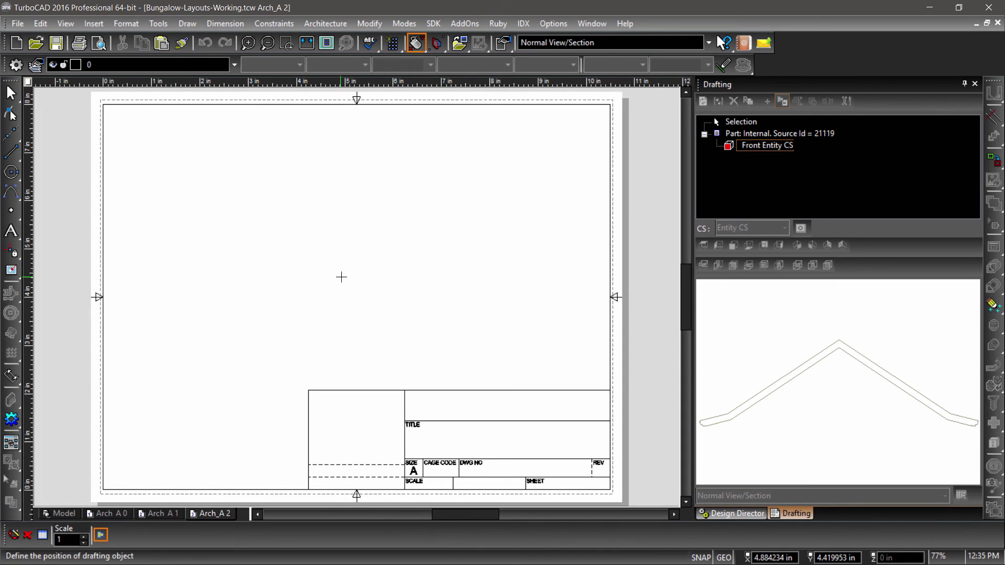
key(Escape)
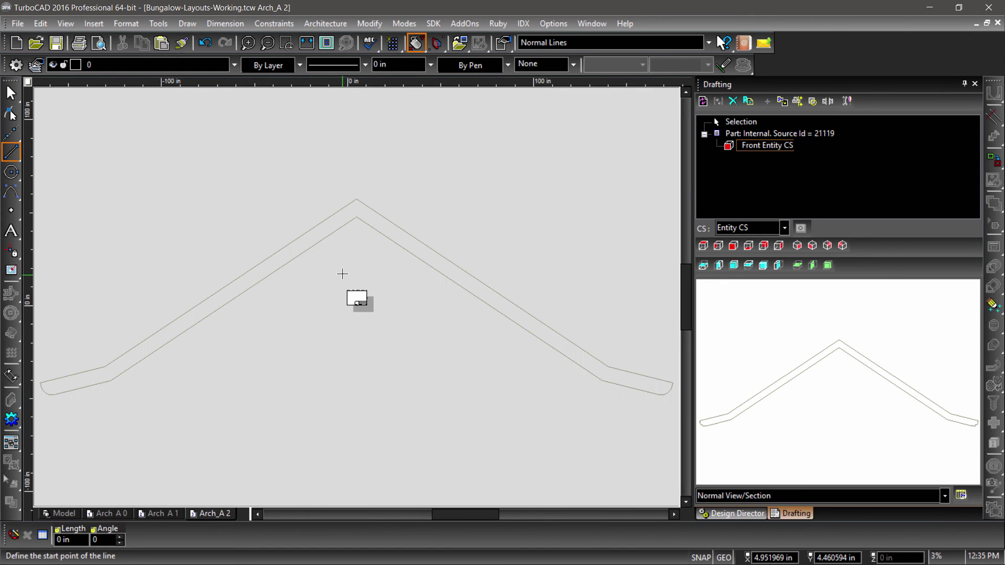
Set the format scale of the roof beam drafting view on the Arch_A 2 sheet to 0.0208.
key(Escape)
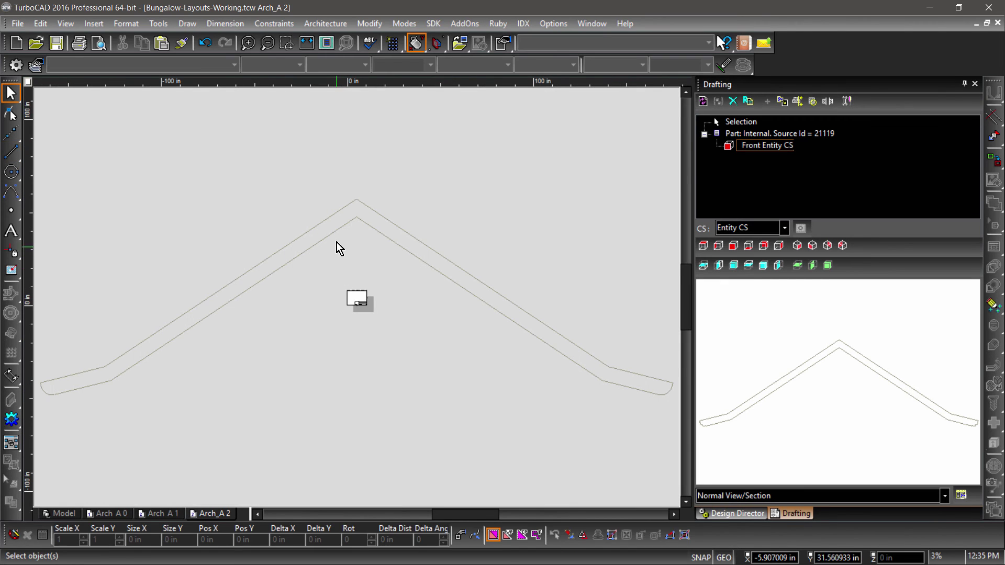
click(335, 234)
double_click(316, 230)
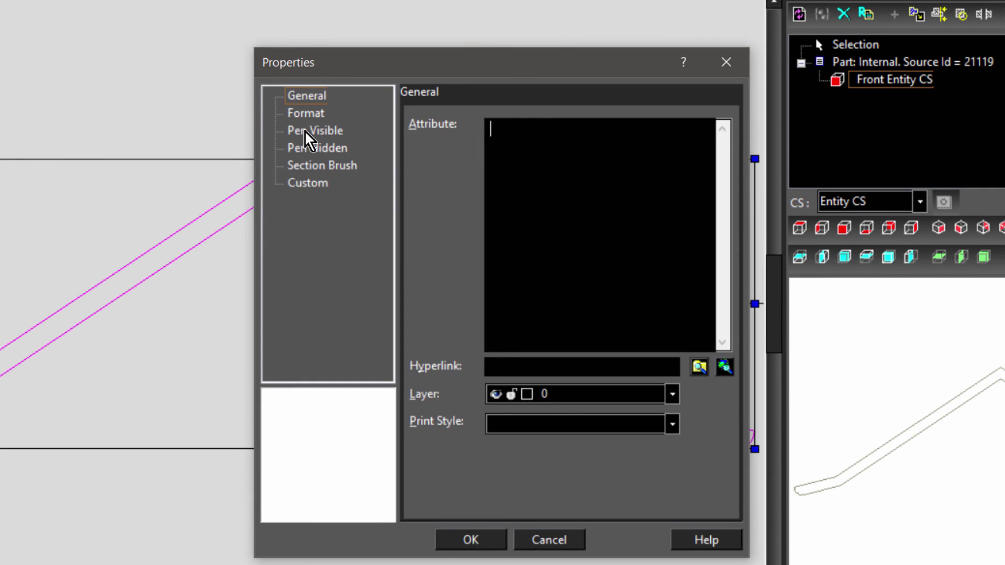
click(306, 113)
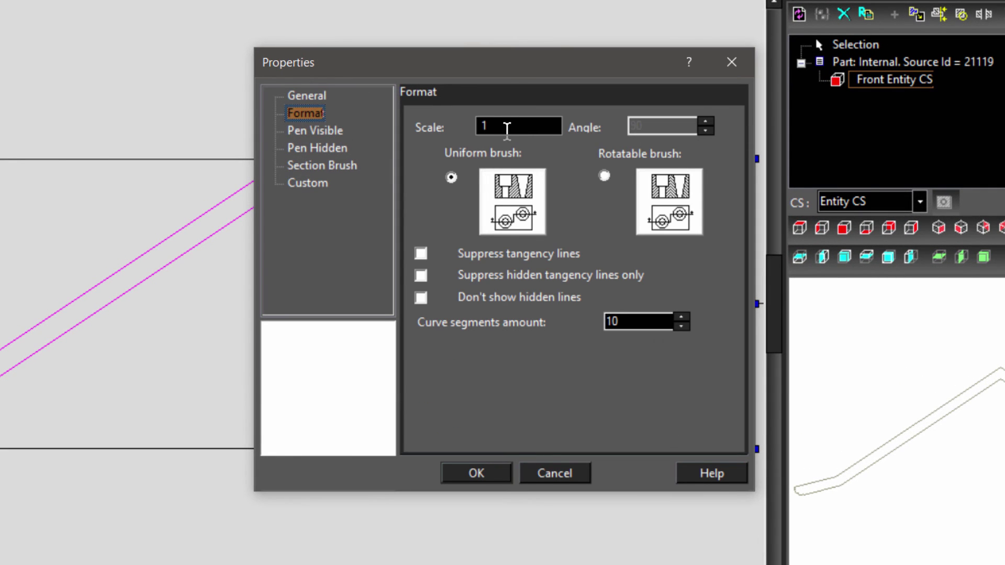
drag(505, 126, 488, 126)
text(0.)
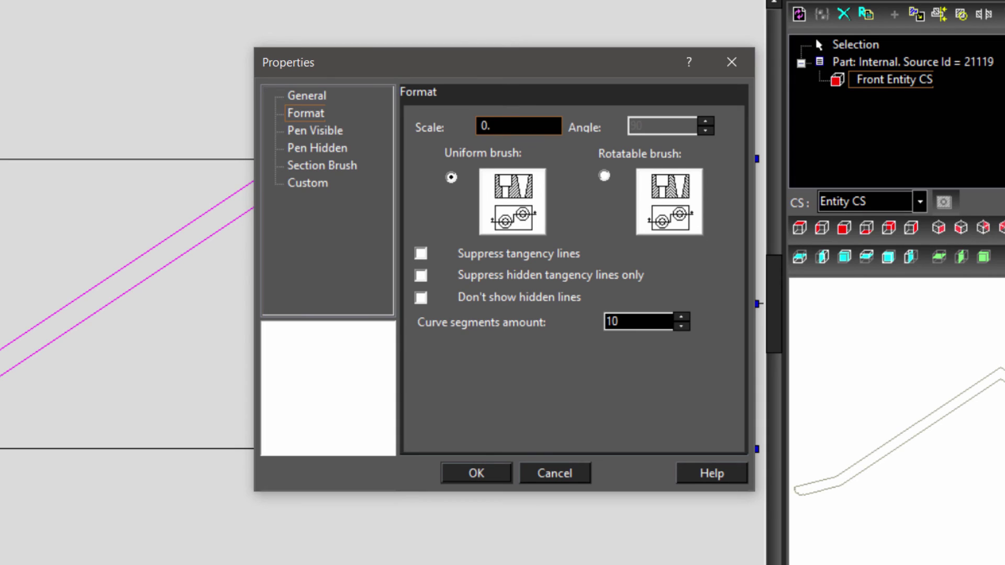
text(0208)
Set the roof beam view's visible pen colour to black, apply the properties and deselect the view.
click(329, 140)
click(637, 197)
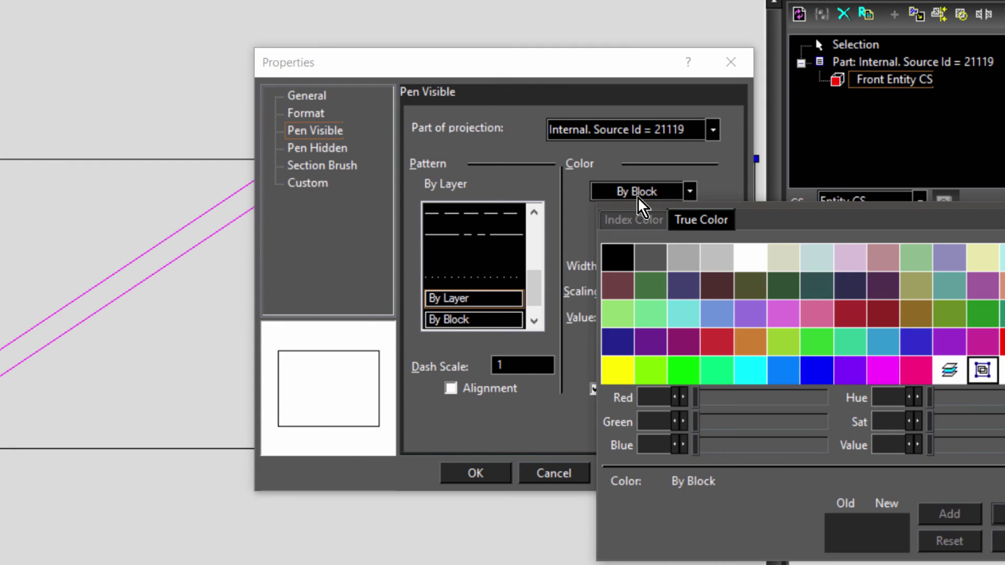
click(610, 258)
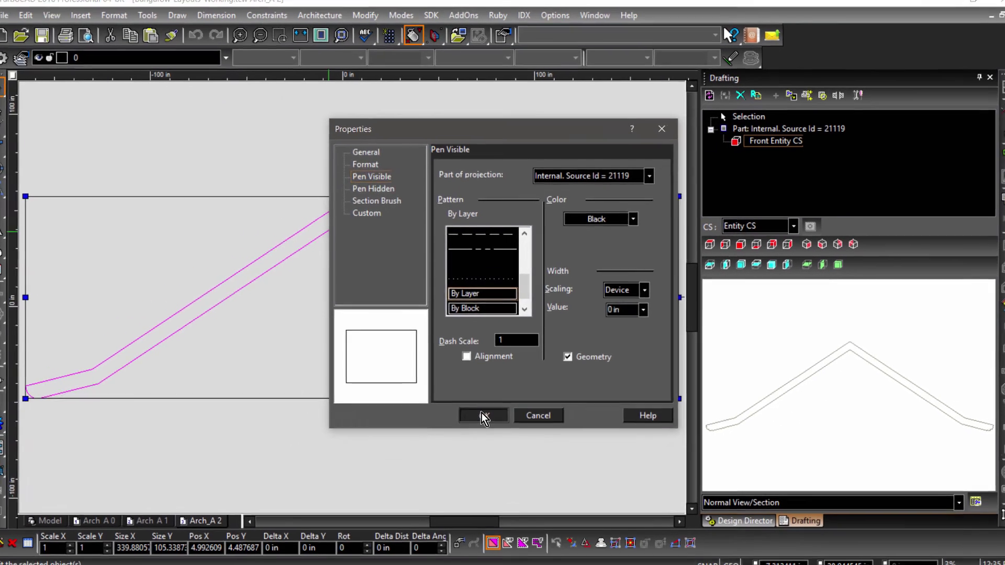
click(475, 473)
key(ctrl+shift+e)
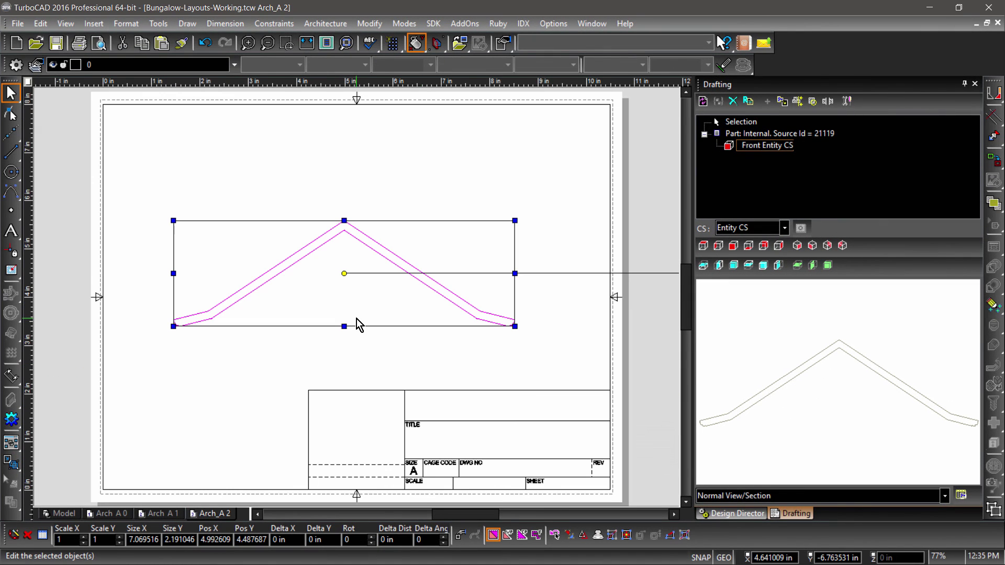
key(Escape)
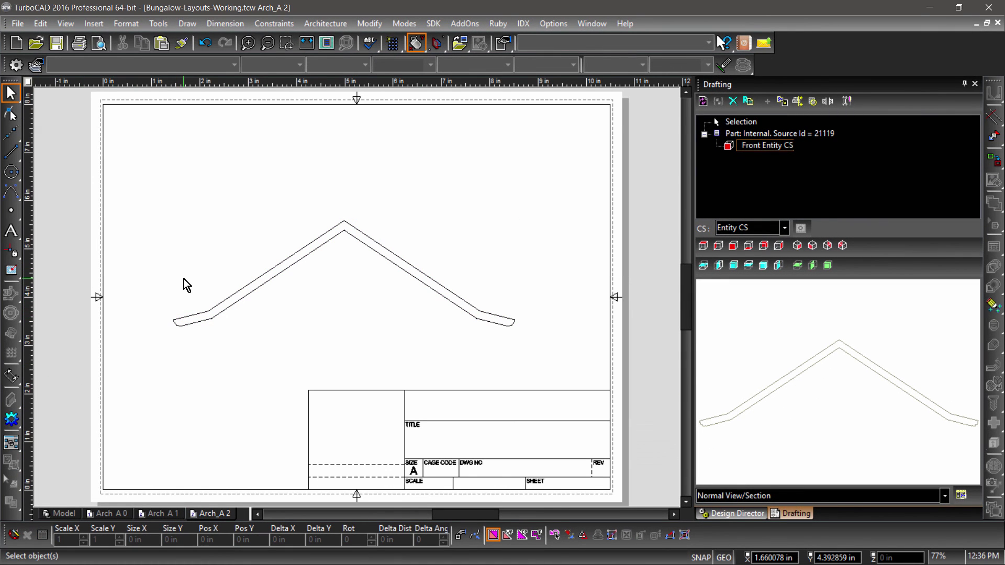